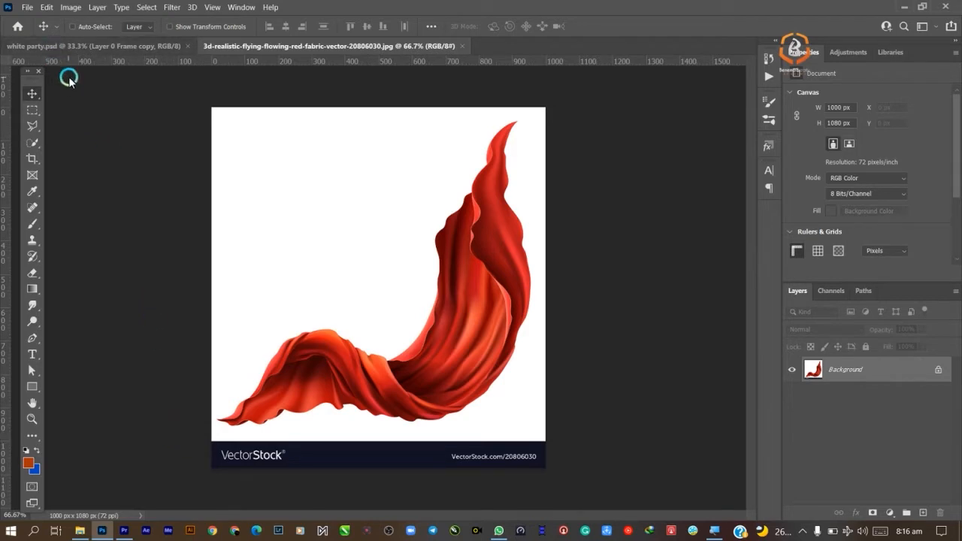
# - Open 3d-realistic-flying-flowing-red-fabric-vector-20806030.jpg from the Flyer Props folder
pyautogui.click(25, 11)
pyautogui.click(26, 9)
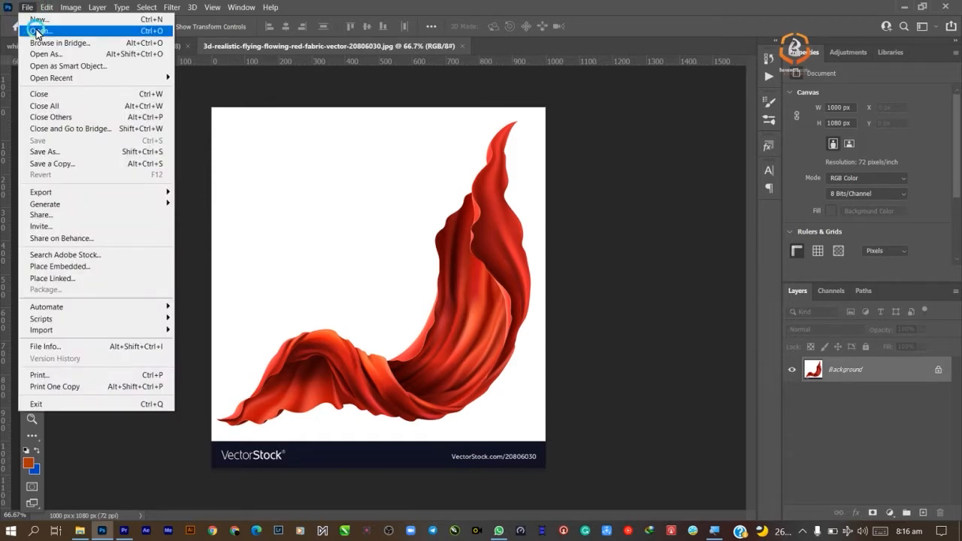
pyautogui.click(38, 32)
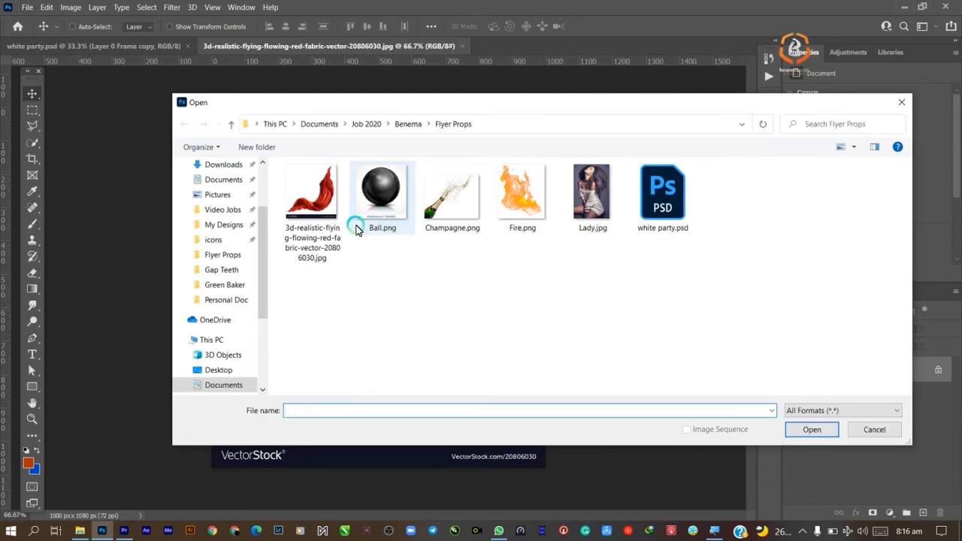
pyautogui.click(319, 209)
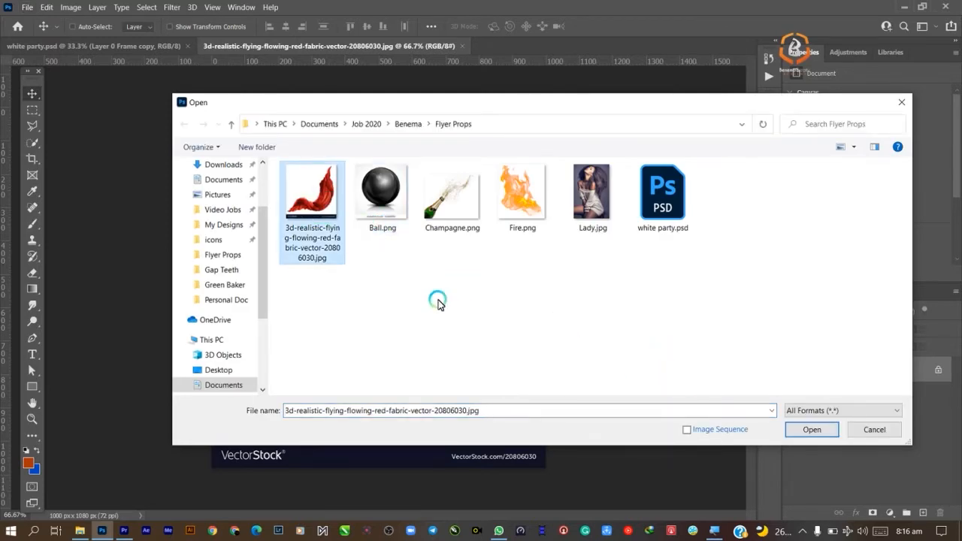
pyautogui.click(808, 430)
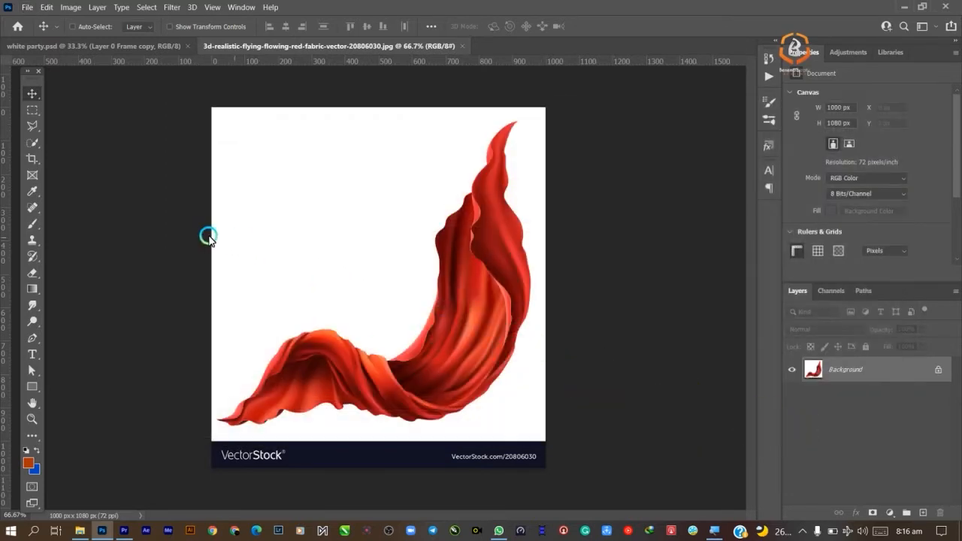
# - Switch to File Explorer and bring the red fabric JPG from the recent files into Photoshop as its own document
pyautogui.click(80, 531)
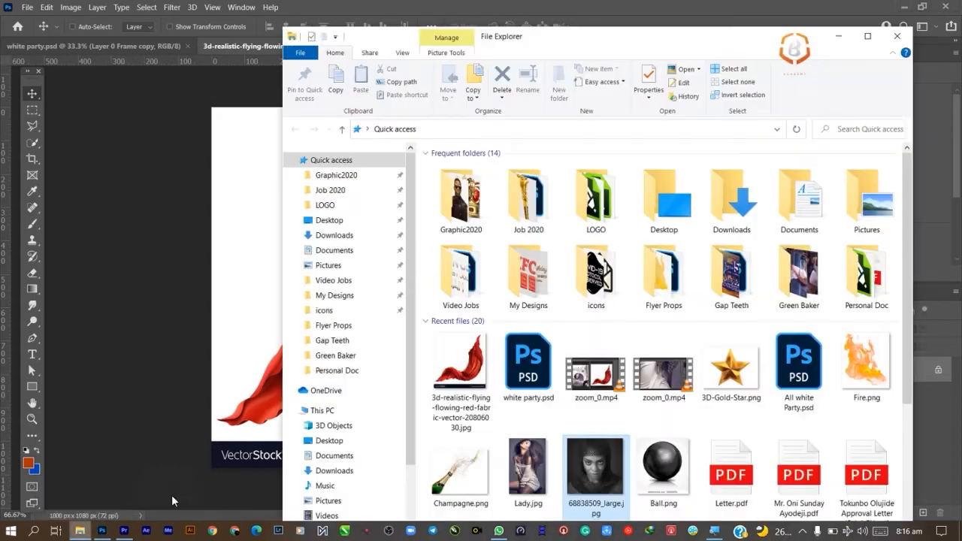
pyautogui.click(479, 361)
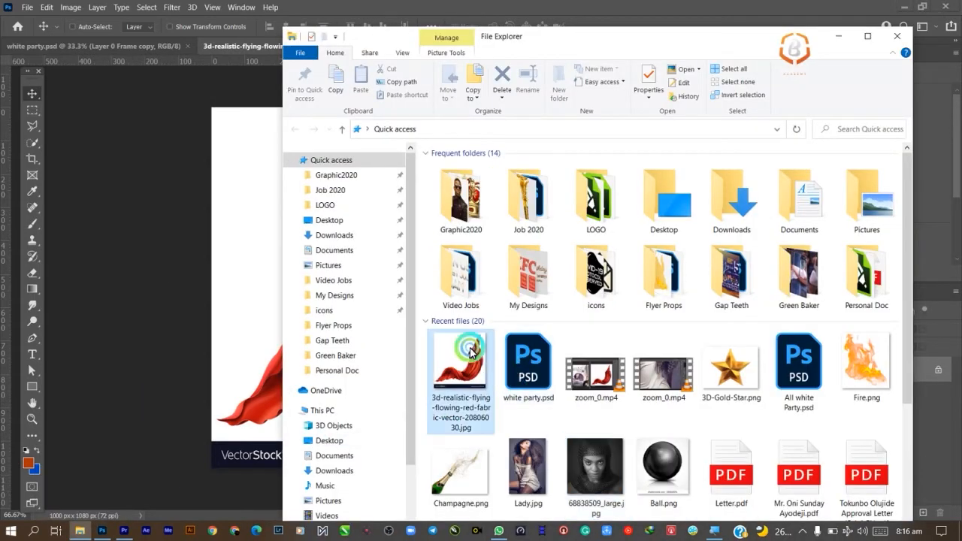
pyautogui.moveTo(478, 361); pyautogui.dragTo(215, 23)
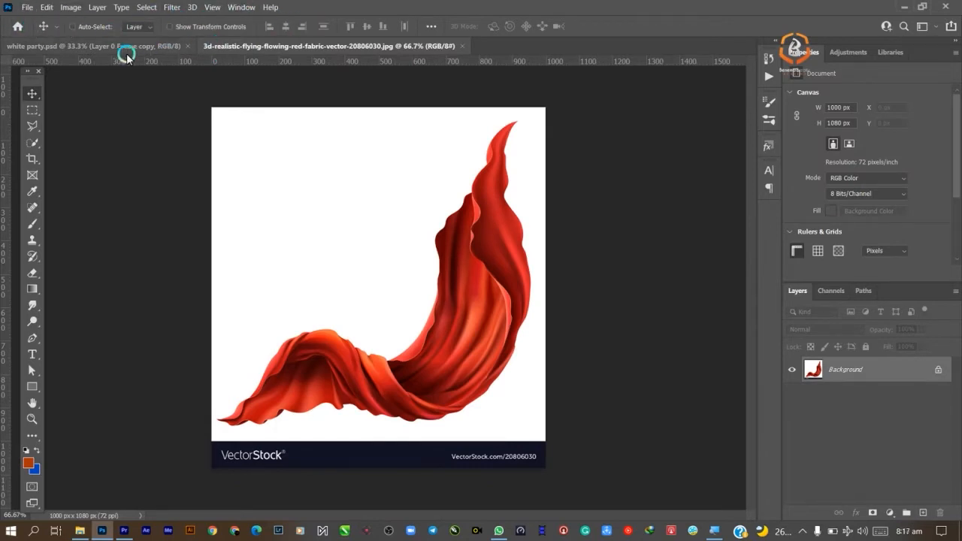
# - Switch to the white party.psd document and move the floating toolbox closer to the canvas
pyautogui.click(103, 46)
pyautogui.click(240, 47)
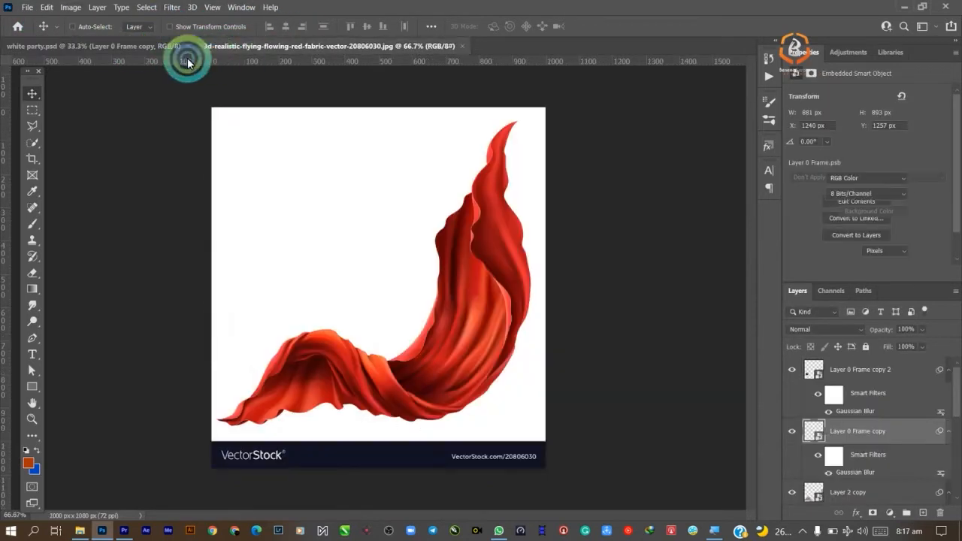
pyautogui.click(158, 49)
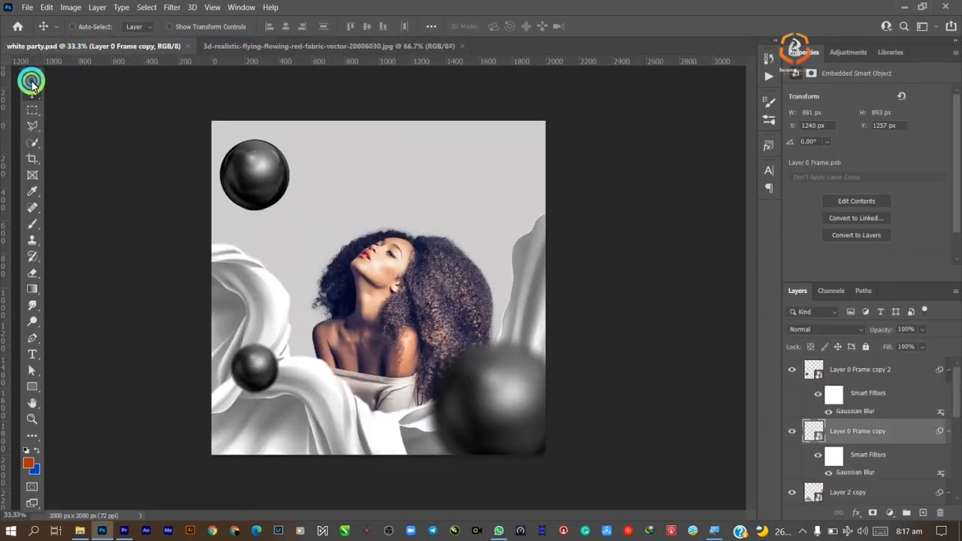
pyautogui.moveTo(30, 80); pyautogui.dragTo(76, 97)
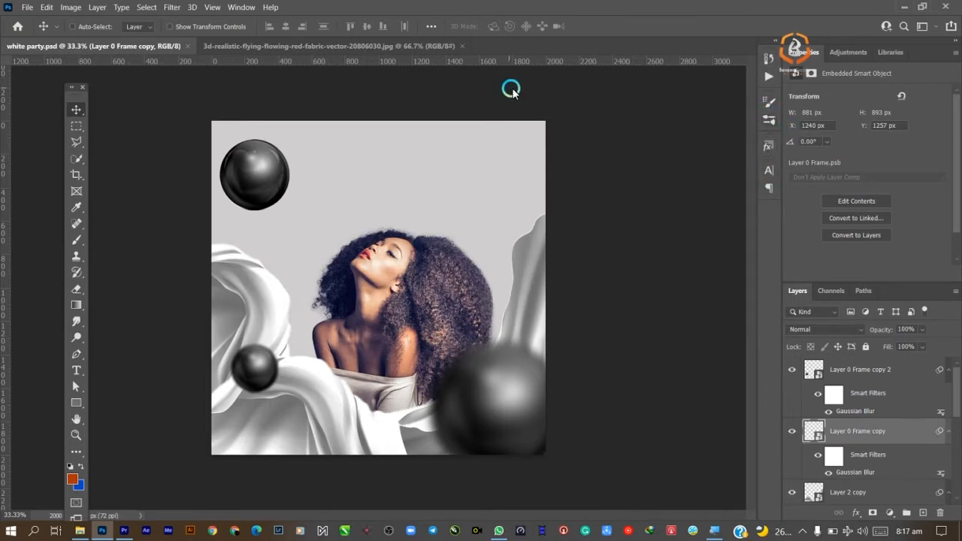
# - Show the Character panel with its text settings and collapse it again
pyautogui.click(242, 8)
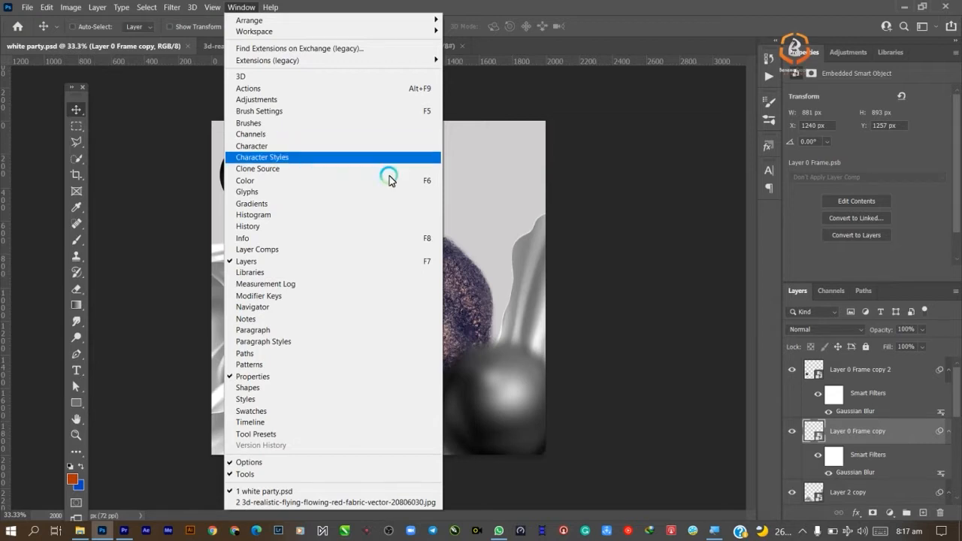
pyautogui.click(245, 146)
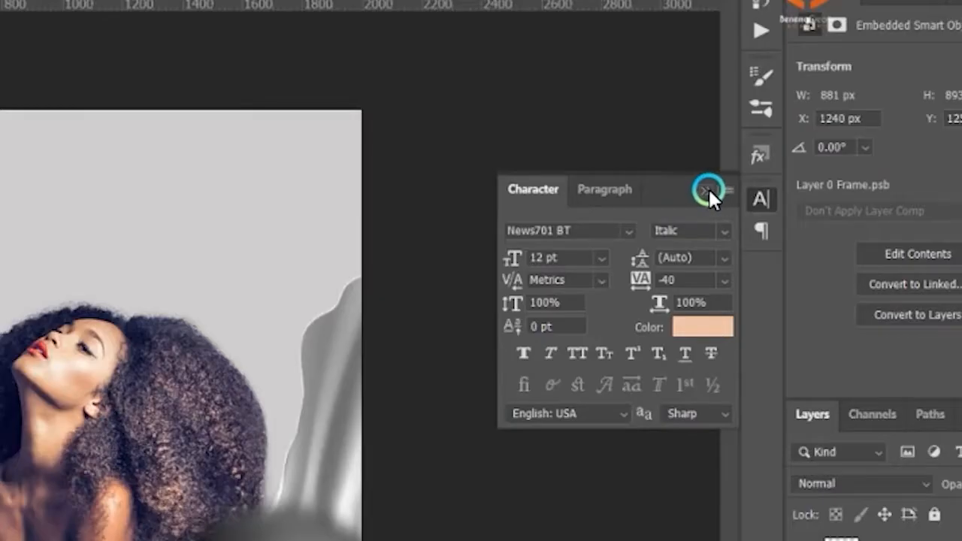
pyautogui.click(708, 187)
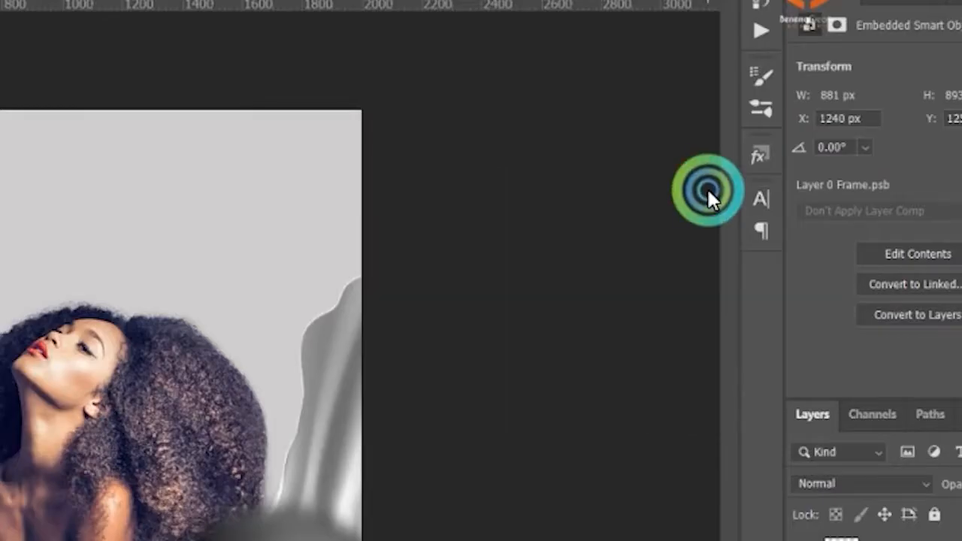
pyautogui.click(755, 197)
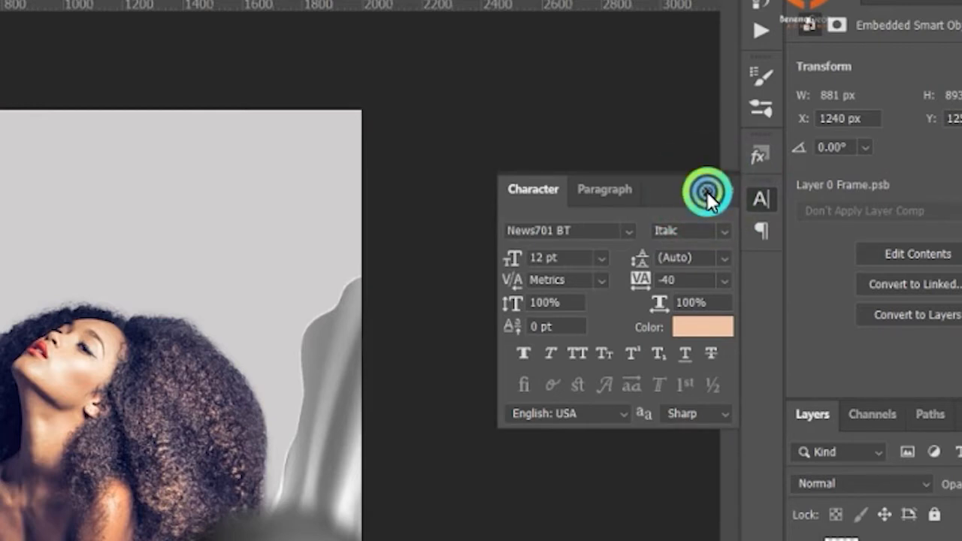
pyautogui.click(706, 191)
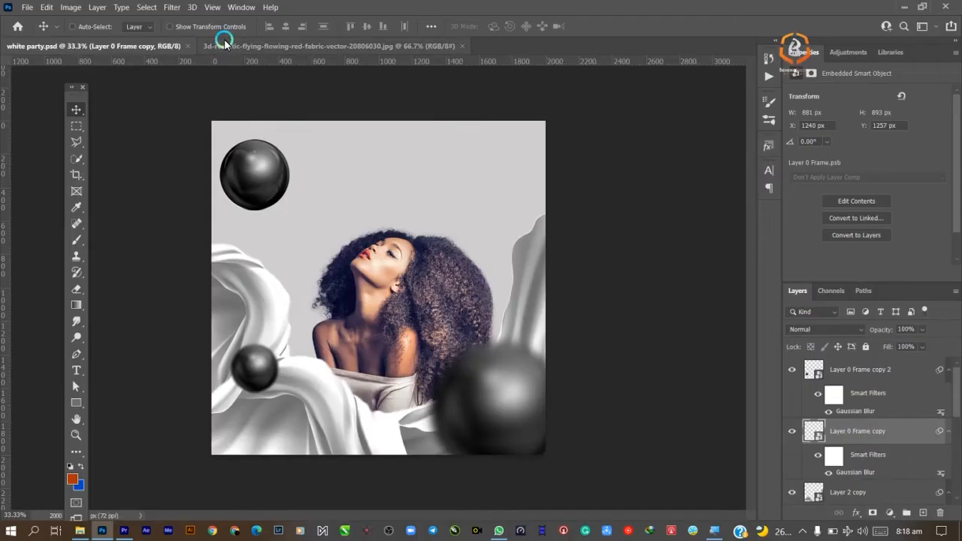
# - Switch to the red fabric document and convert its locked Background layer to a normal layer
pyautogui.click(224, 43)
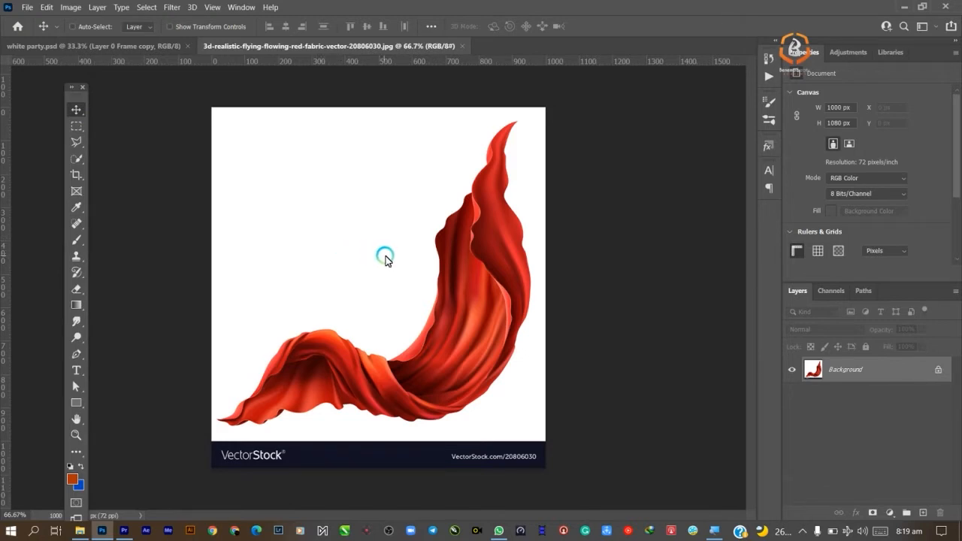
pyautogui.moveTo(393, 273); pyautogui.dragTo(258, 236)
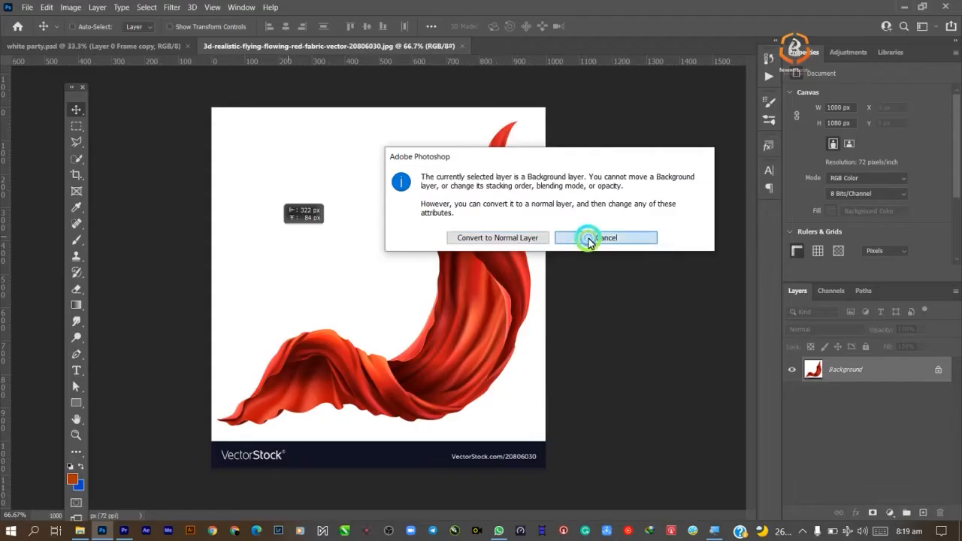
pyautogui.click(620, 309)
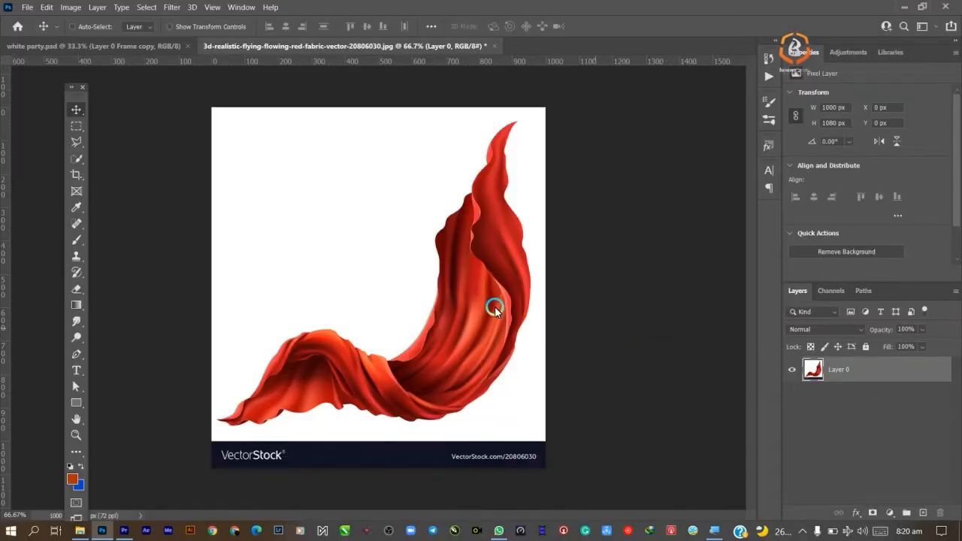
# - Try moving the whole fabric image layer around the canvas with the Move tool
pyautogui.moveTo(429, 261); pyautogui.dragTo(397, 290)
pyautogui.moveTo(354, 258); pyautogui.dragTo(428, 310)
pyautogui.press('ctrl')
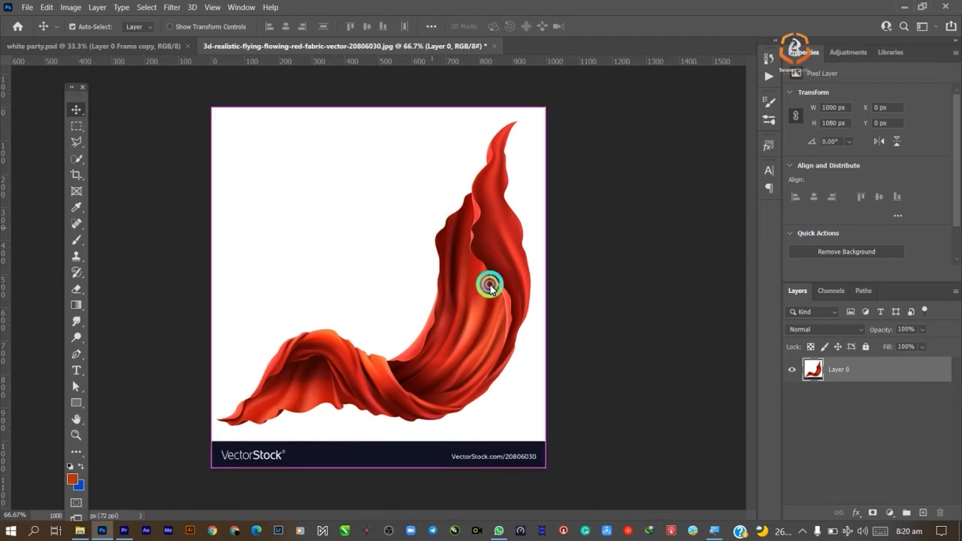
# - Examine the pixels along the fabric's edge up close, then fit the whole image to the window
pyautogui.scroll(5, 538, 273)
pyautogui.moveTo(215, 122); pyautogui.dragTo(269, 148)
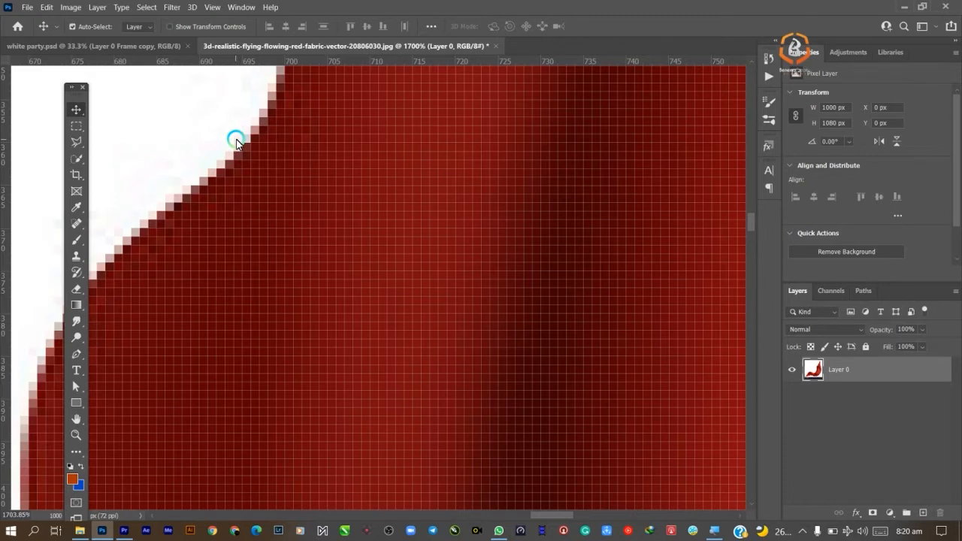
pyautogui.hotkey('ctrl', '0')
pyautogui.click(78, 112)
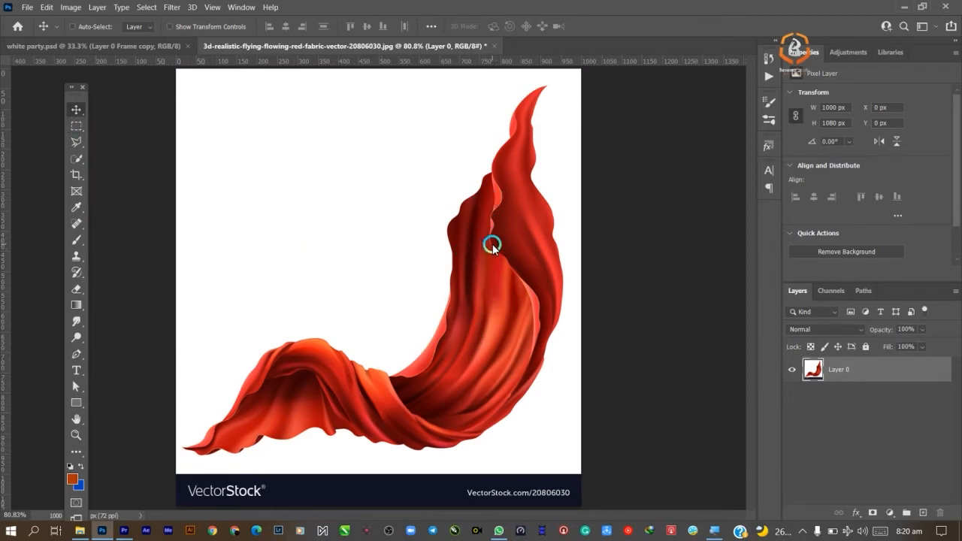
# - Select a narrow strip down the fabric's upright fold with the Quick Selection tool
pyautogui.click(78, 158)
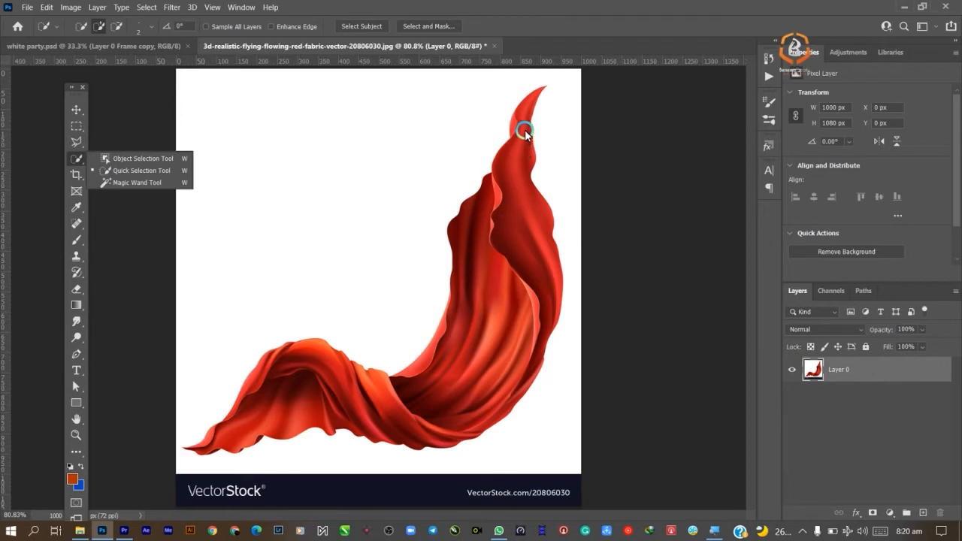
pyautogui.moveTo(524, 133)
pyautogui.mouseDown()
pyautogui.moveTo(512, 189)
pyautogui.moveTo(528, 330)
pyautogui.moveTo(516, 307)
pyautogui.mouseUp()
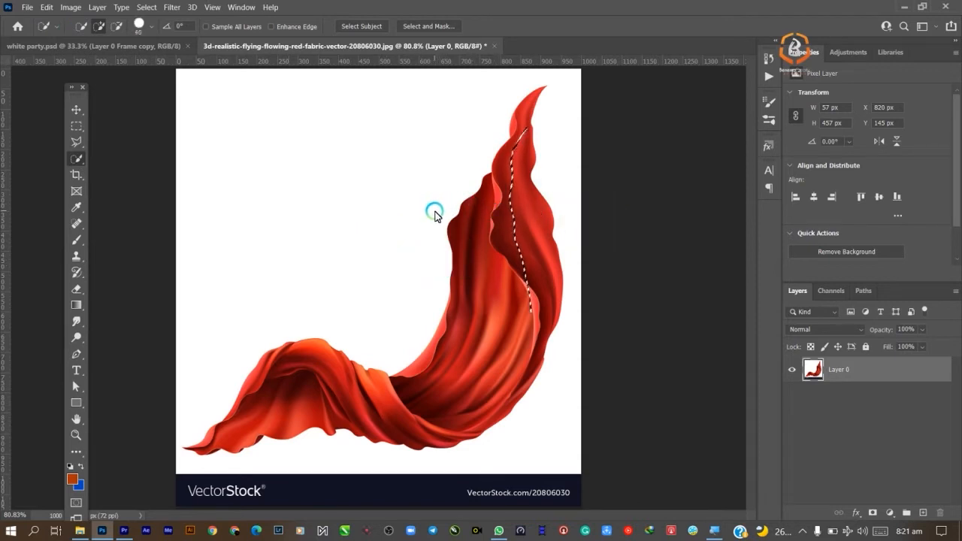
# - Set the Quick Selection brush size to 50 and extend the selection over the entire red fabric
pyautogui.click(879, 530)
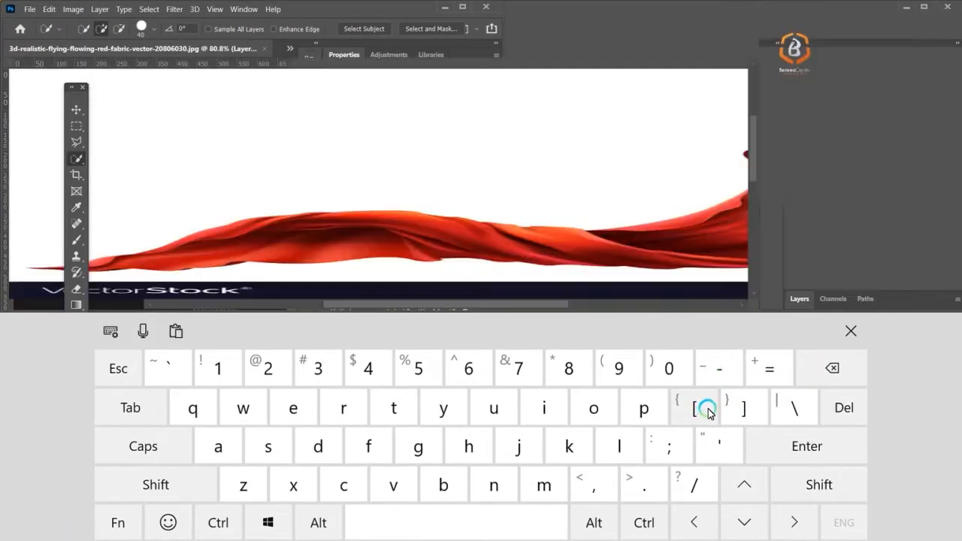
pyautogui.click(745, 411)
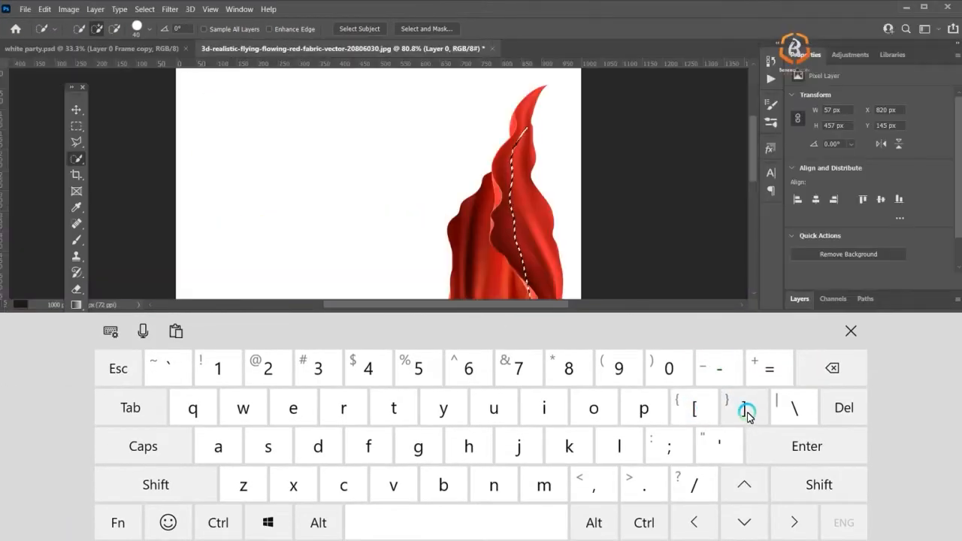
pyautogui.click(737, 411)
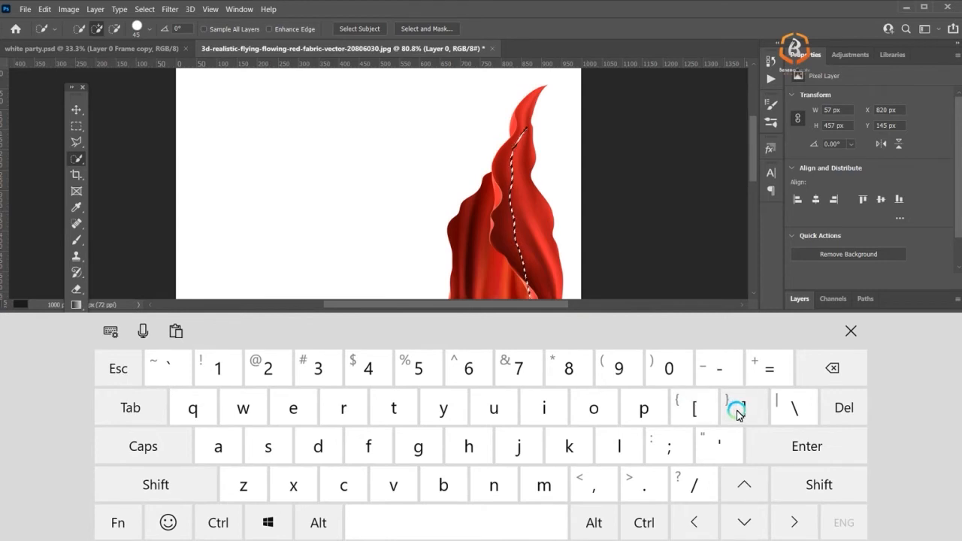
pyautogui.click(693, 410)
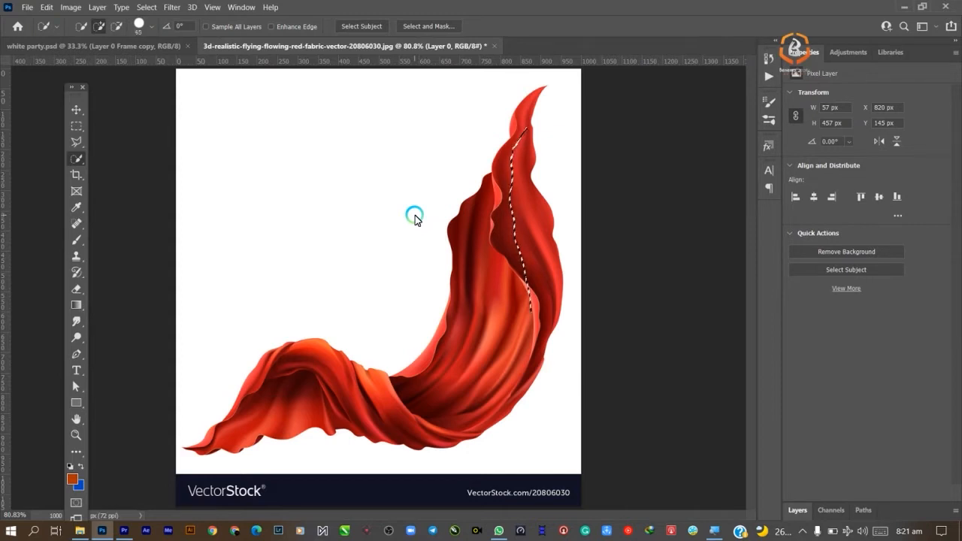
pyautogui.press('[')
pyautogui.press('[')
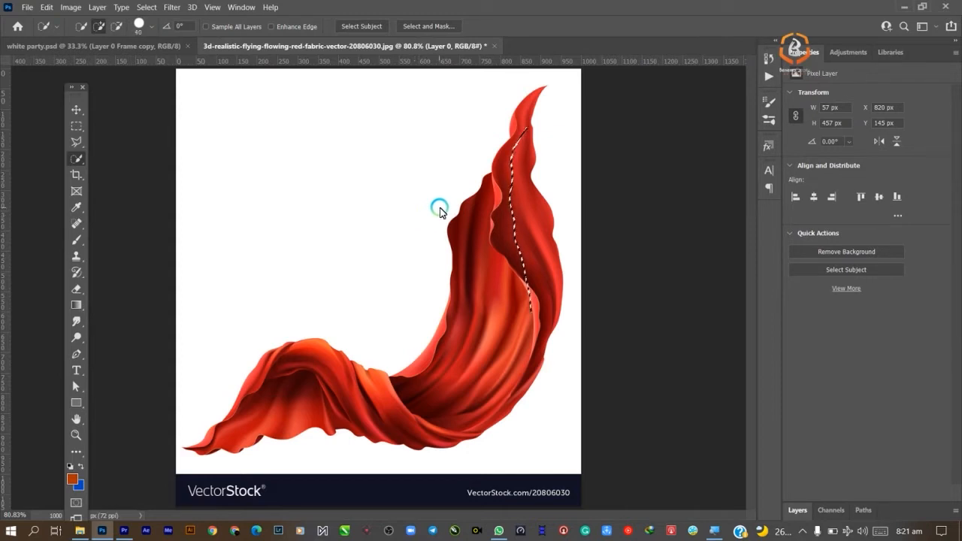
pyautogui.press(']')
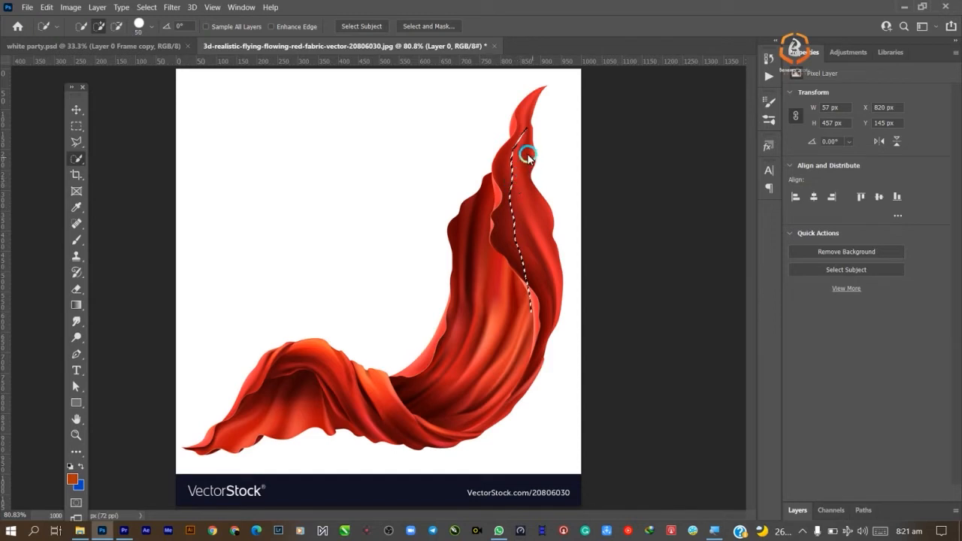
pyautogui.moveTo(517, 156)
pyautogui.mouseDown()
pyautogui.moveTo(516, 194)
pyautogui.moveTo(494, 217)
pyautogui.moveTo(483, 327)
pyautogui.moveTo(408, 399)
pyautogui.moveTo(431, 421)
pyautogui.moveTo(357, 408)
pyautogui.moveTo(333, 388)
pyautogui.moveTo(294, 396)
pyautogui.moveTo(207, 450)
pyautogui.moveTo(368, 379)
pyautogui.moveTo(421, 414)
pyautogui.mouseUp()
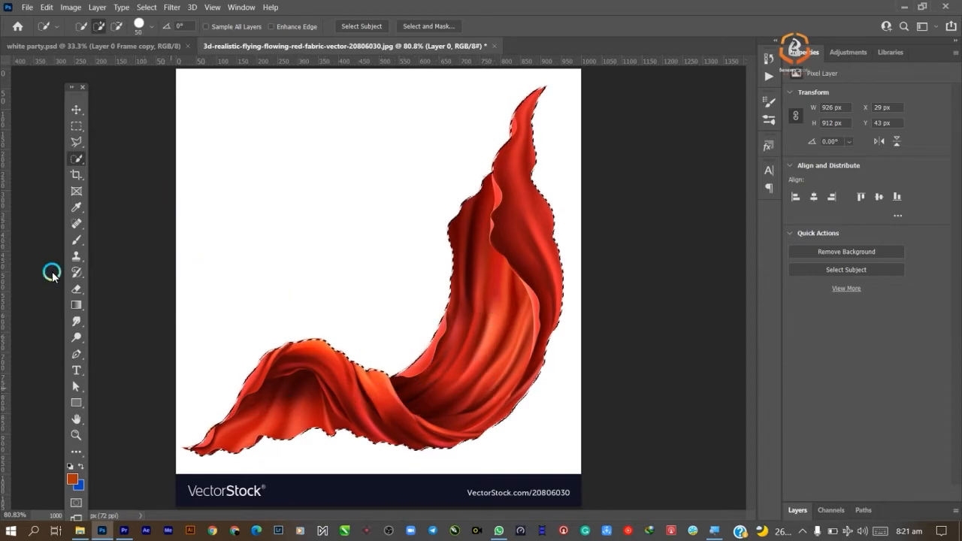
# - Try shifting the selected fabric away from its white background with the Move tool
pyautogui.click(77, 112)
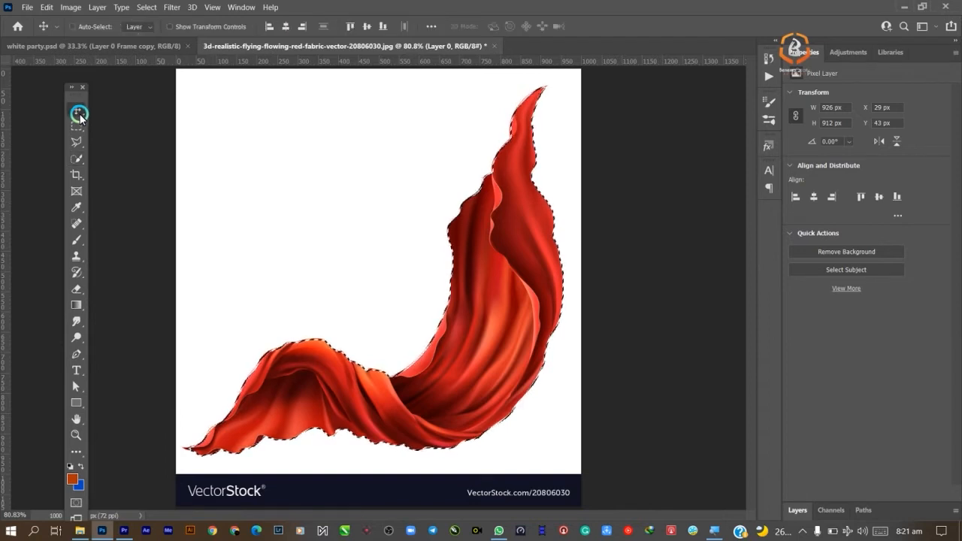
pyautogui.click(377, 363)
pyautogui.moveTo(475, 384); pyautogui.dragTo(468, 365)
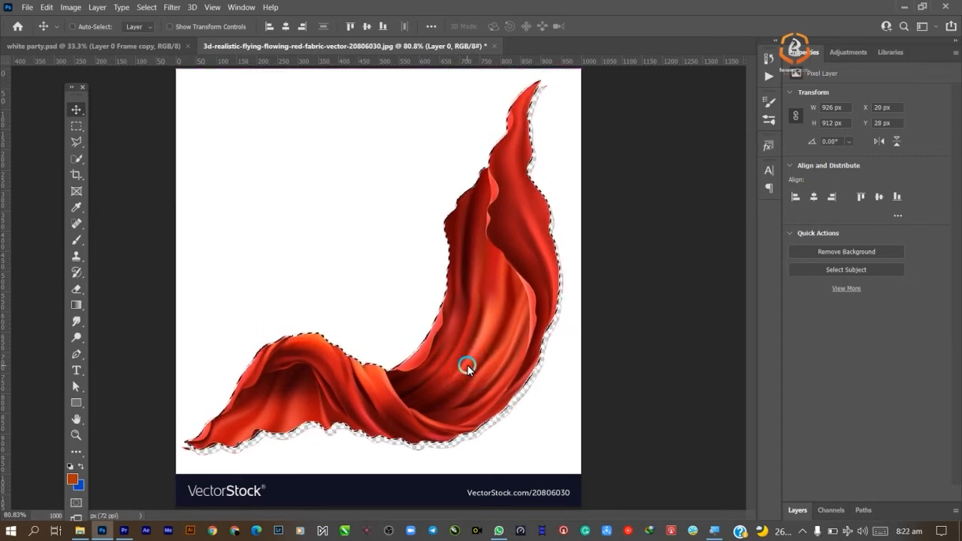
pyautogui.moveTo(466, 366); pyautogui.dragTo(495, 382)
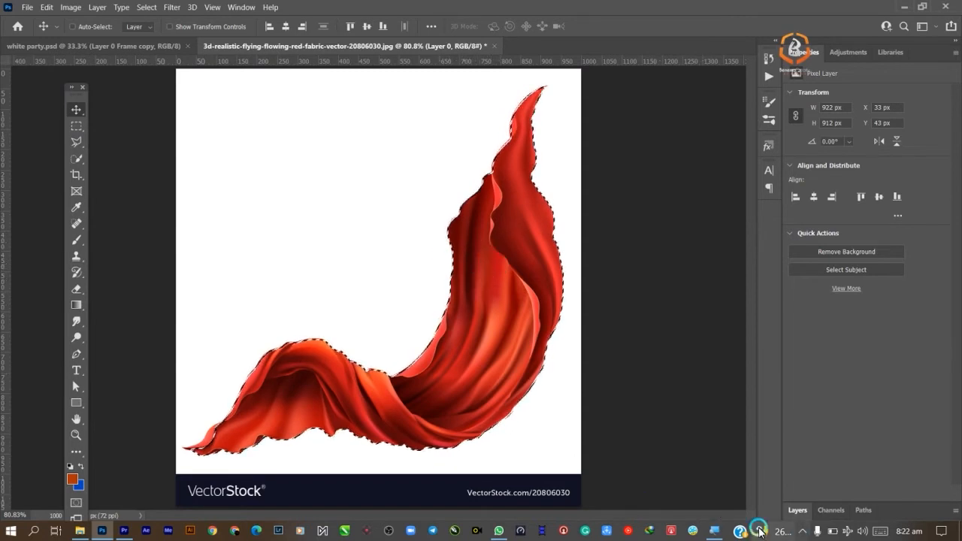
# - Open the on-screen keyboard and clear the selection around the red fabric
pyautogui.click(863, 531)
pyautogui.click(880, 531)
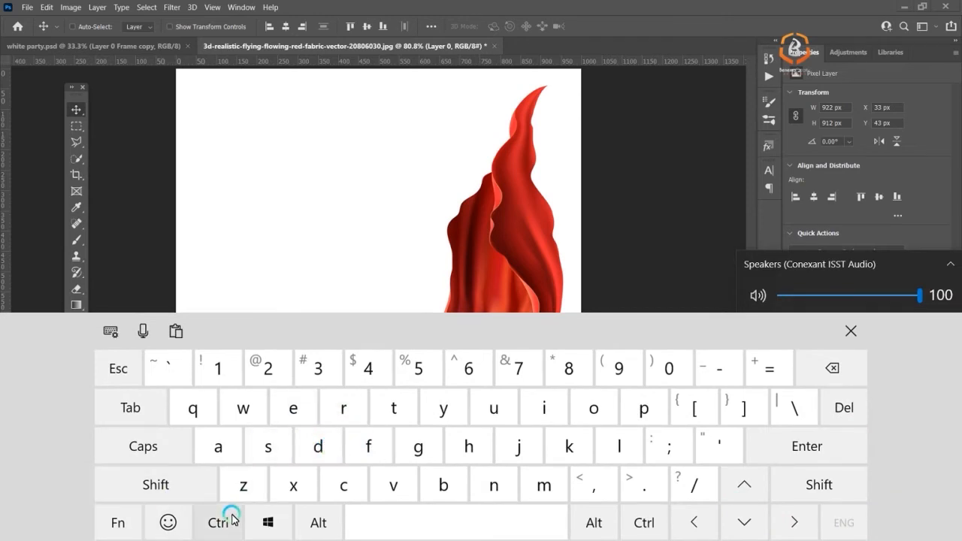
pyautogui.click(318, 448)
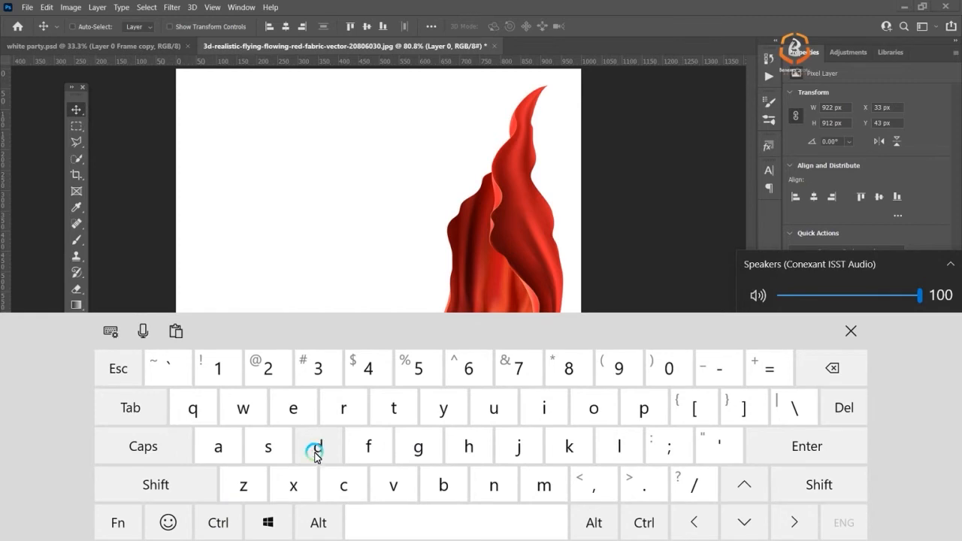
# - Close the on-screen keyboard and the volume flyout, and clear the selection around the red fabric
pyautogui.click(854, 332)
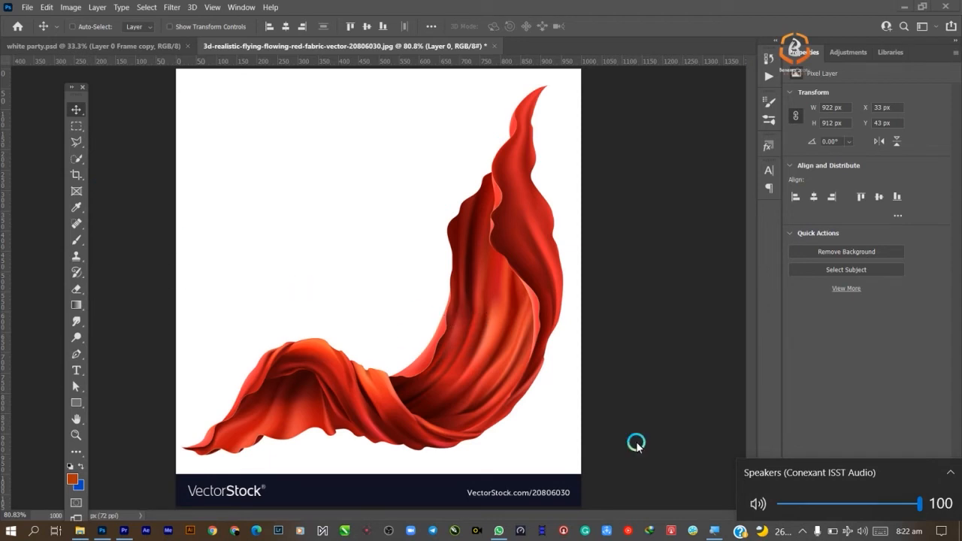
pyautogui.click(950, 472)
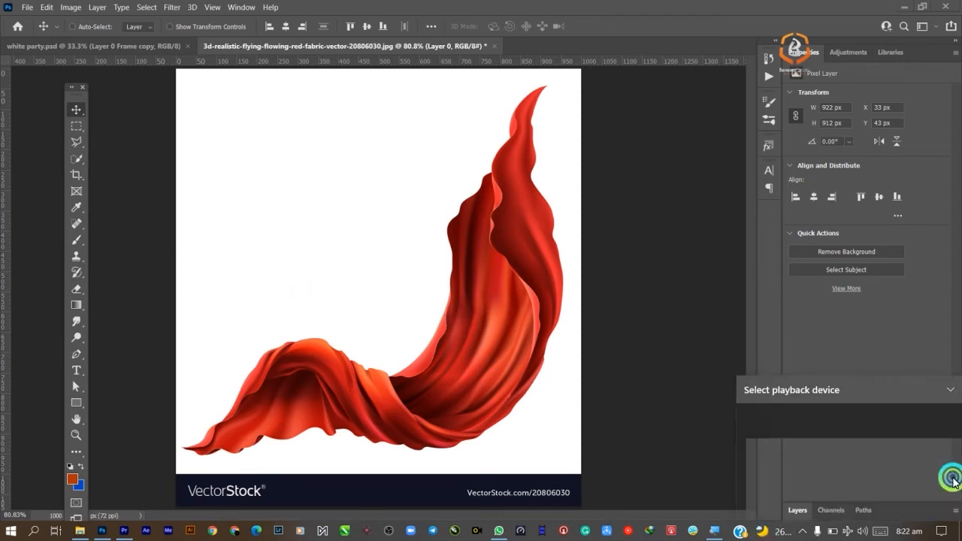
pyautogui.click(953, 390)
pyautogui.click(892, 417)
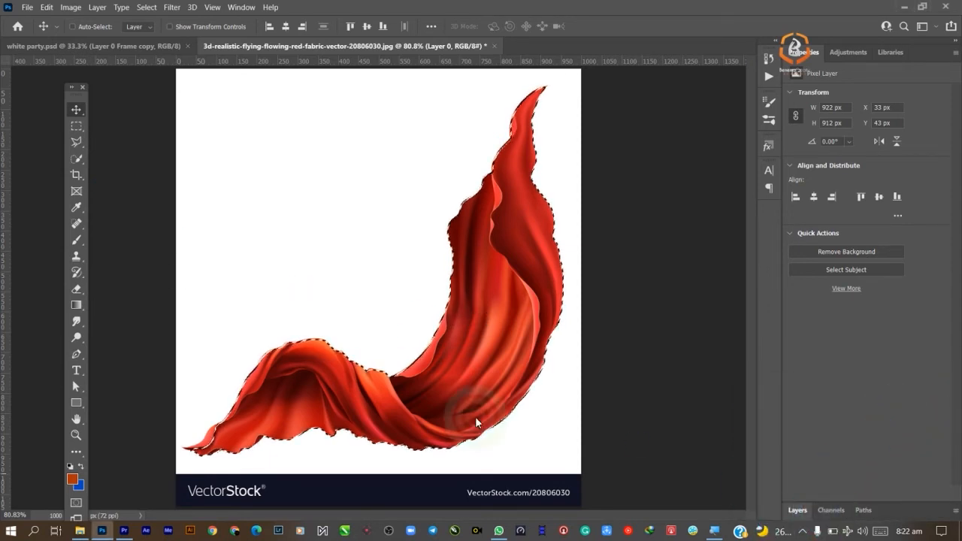
pyautogui.hotkey('ctrl', 'd')
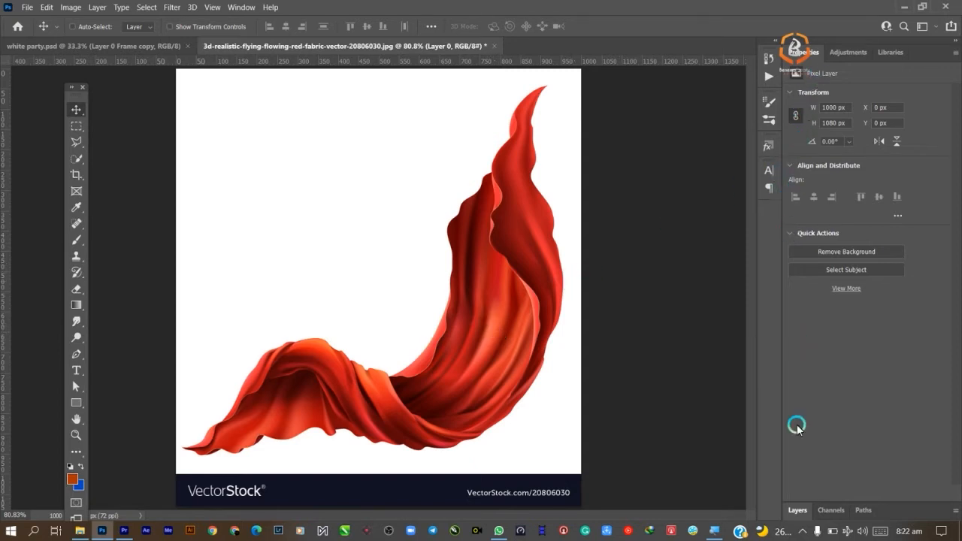
# - Select Layer 0 with the Move tool and start Free Transform on the fabric image
pyautogui.click(82, 116)
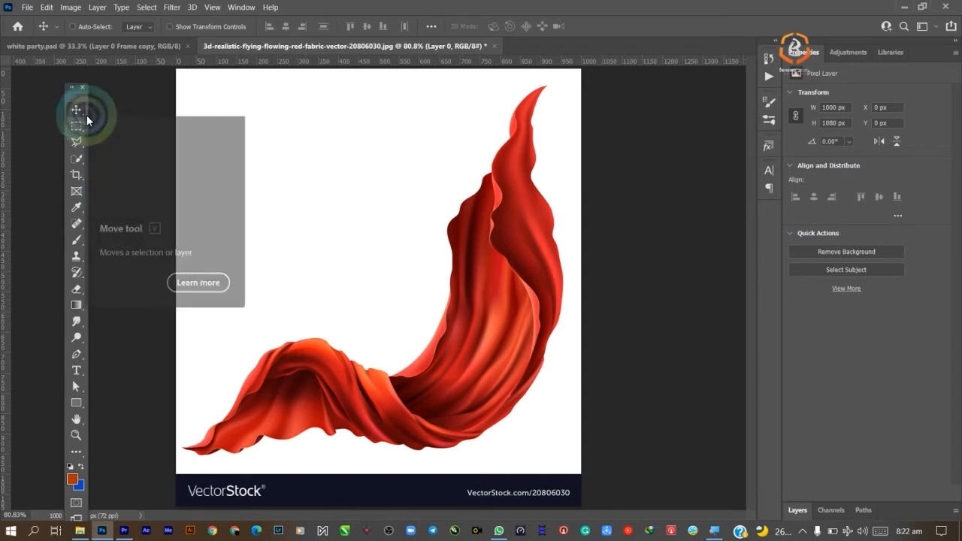
pyautogui.click(798, 511)
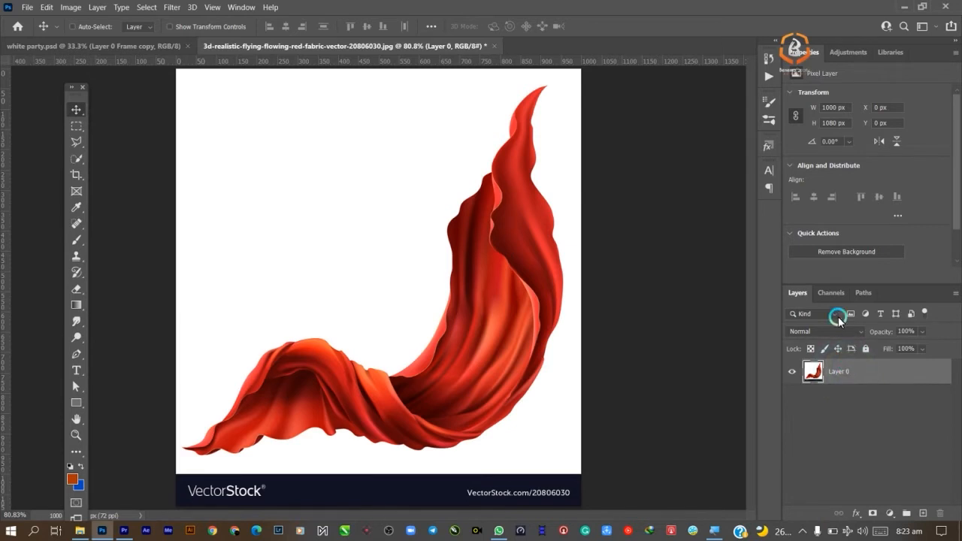
pyautogui.doubleClick(840, 373)
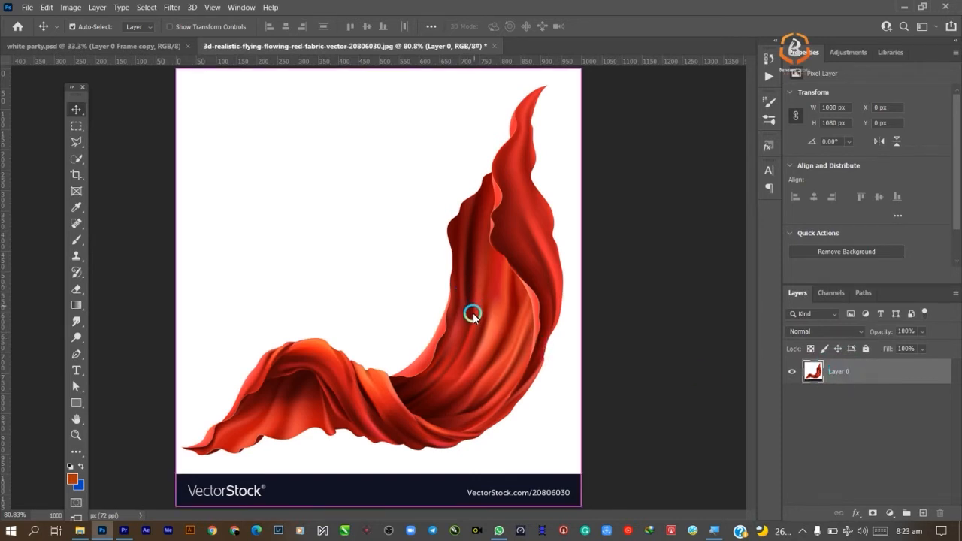
pyautogui.hotkey('ctrl', 't')
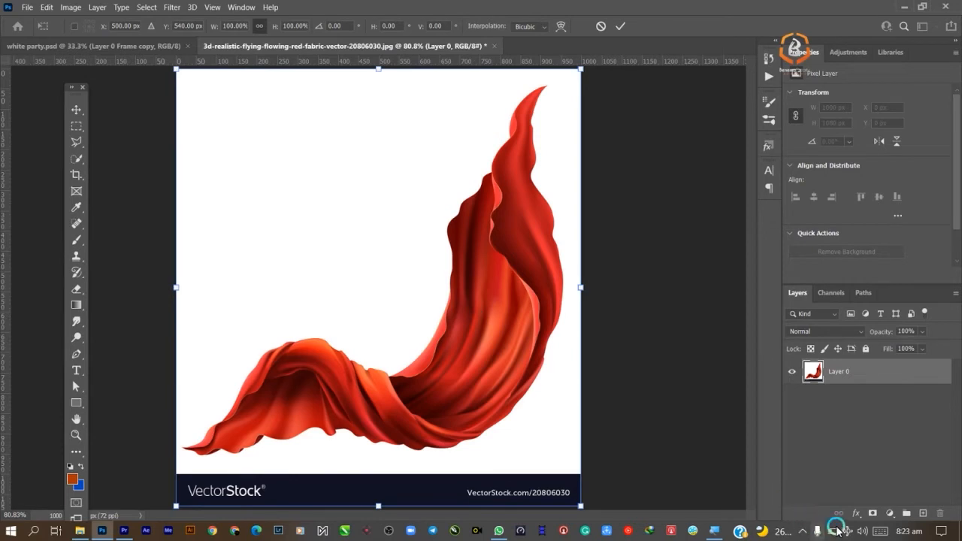
pyautogui.click(876, 530)
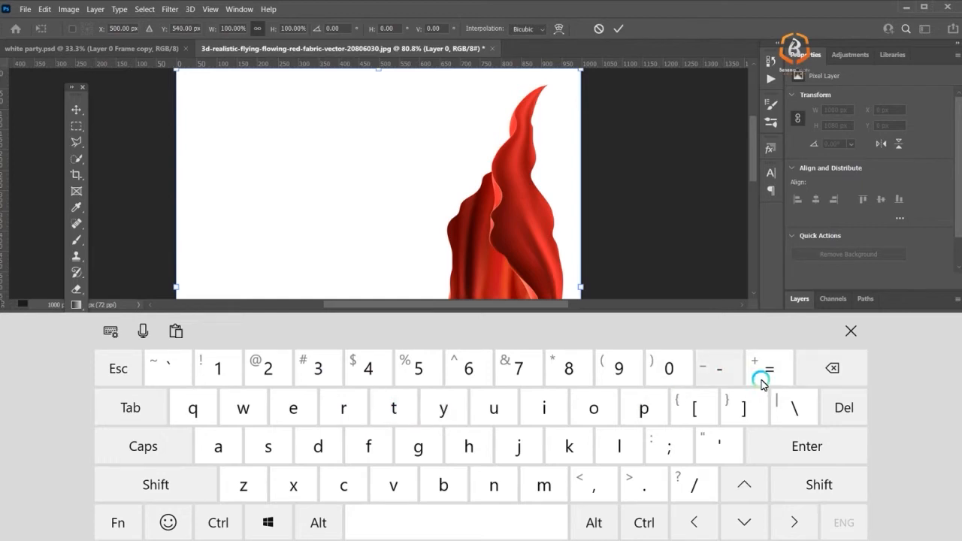
pyautogui.click(852, 334)
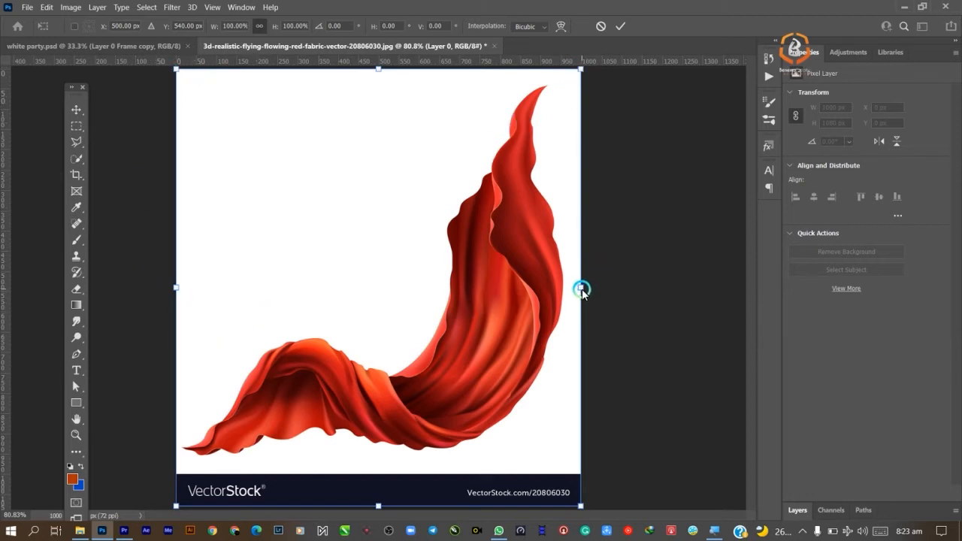
# - Try squashing the image to about 40% of its width without keeping proportions, and undo it
pyautogui.moveTo(582, 290); pyautogui.dragTo(337, 303)
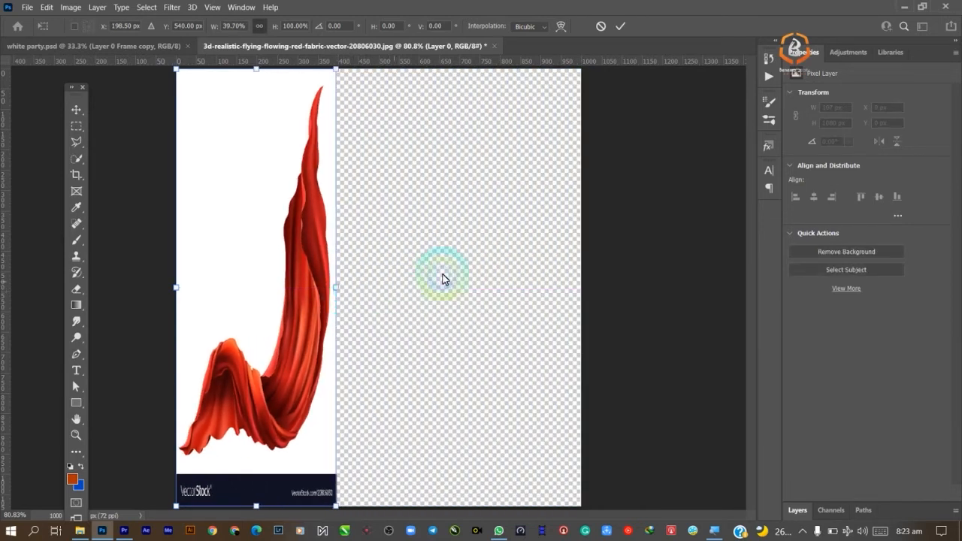
pyautogui.hotkey('ctrl', 'z')
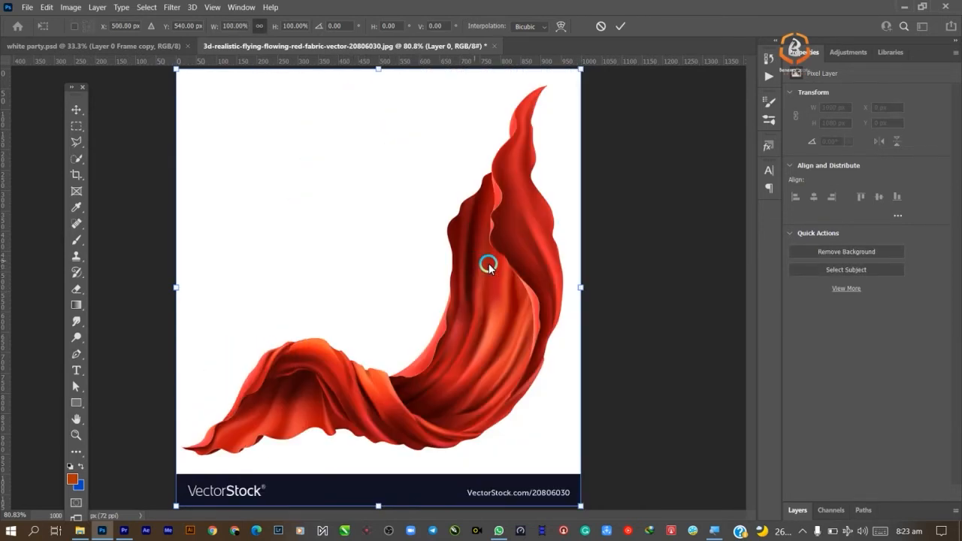
pyautogui.click(583, 288)
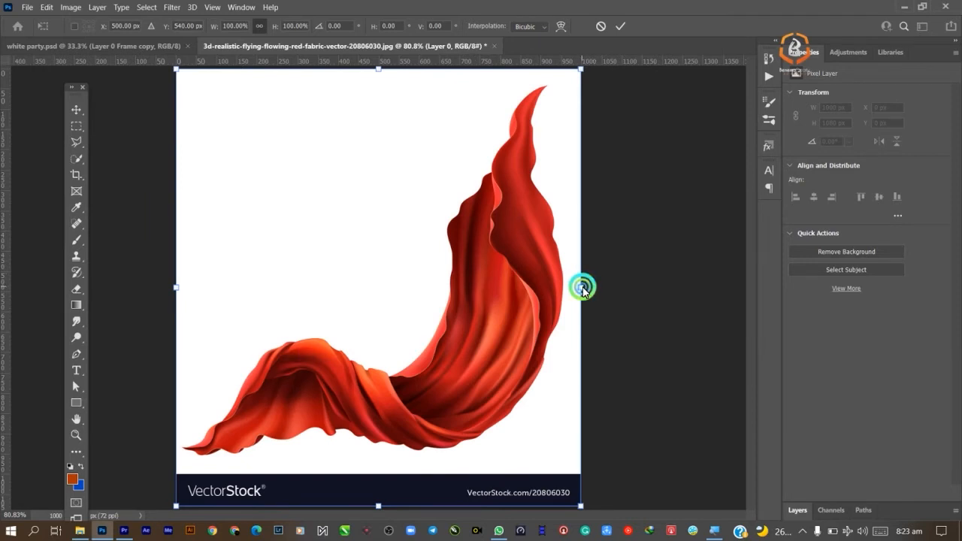
# - Scale the fabric image down proportionally to about 36%, placing it near the middle of the canvas
pyautogui.moveTo(582, 288); pyautogui.dragTo(485, 313)
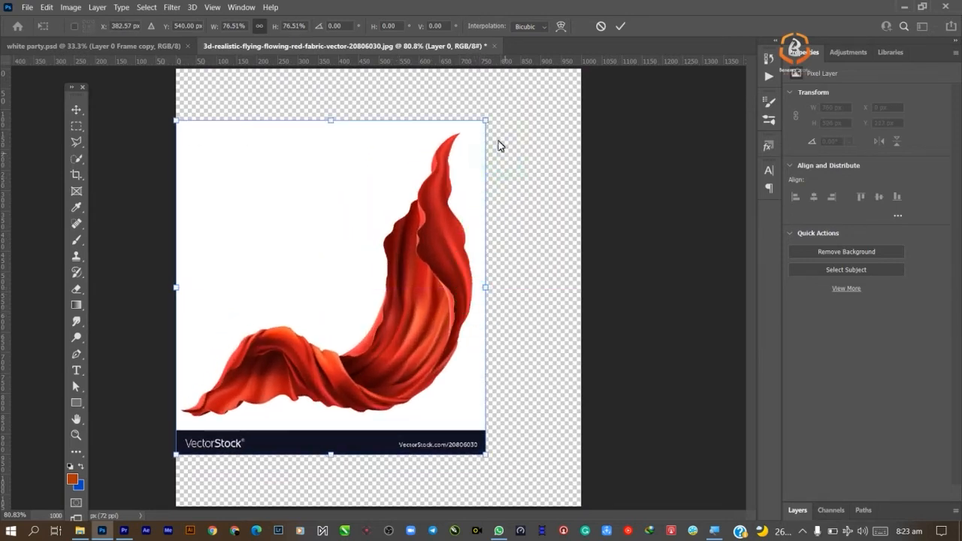
pyautogui.moveTo(487, 123); pyautogui.dragTo(401, 261)
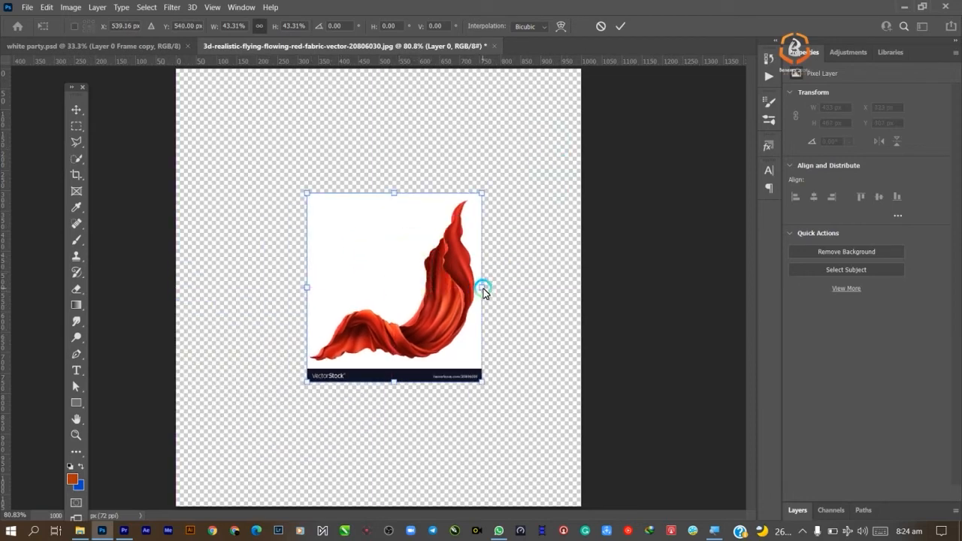
pyautogui.moveTo(482, 290)
pyautogui.mouseDown()
pyautogui.moveTo(374, 292)
pyautogui.moveTo(487, 295)
pyautogui.mouseUp()
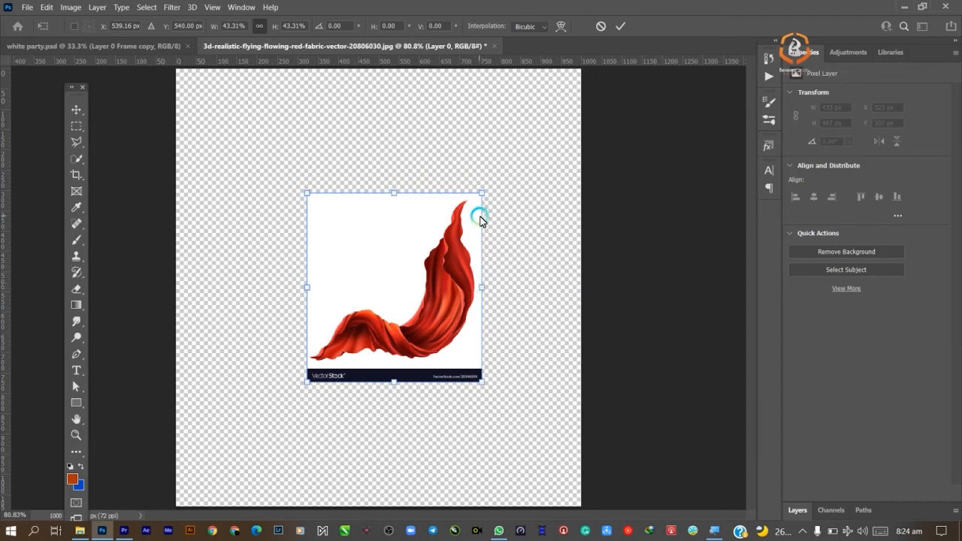
pyautogui.moveTo(480, 194); pyautogui.dragTo(453, 223)
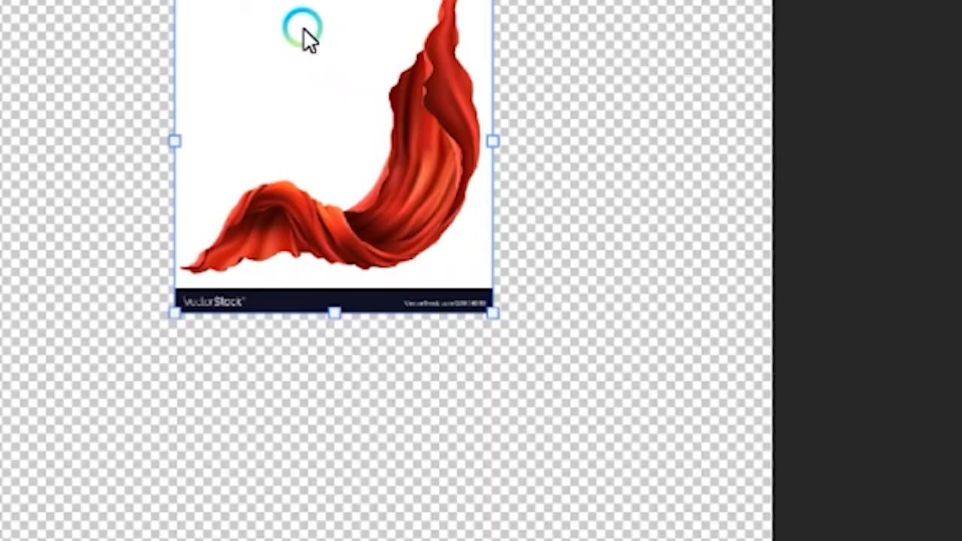
# - Try turning the scaled image using the Rotate transform
pyautogui.rightClick(370, 256)
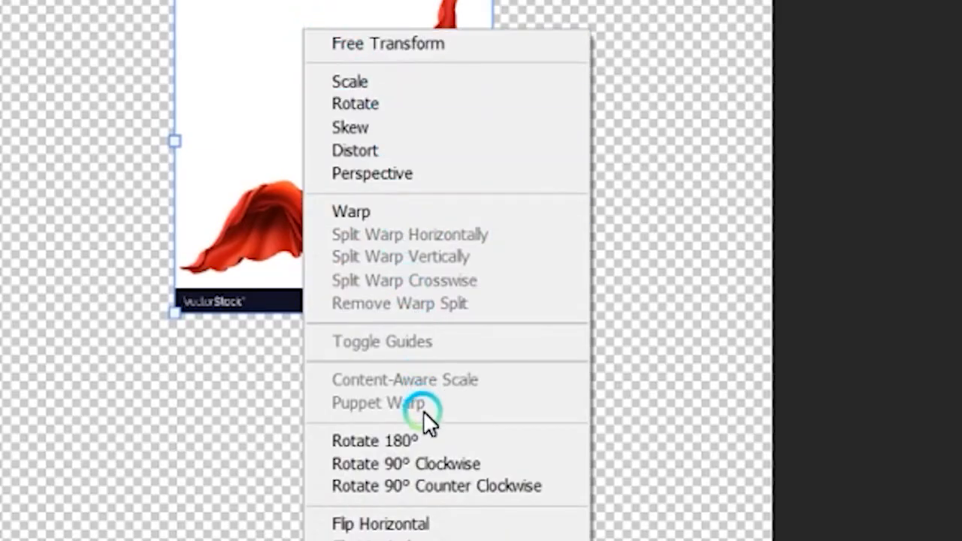
pyautogui.click(404, 103)
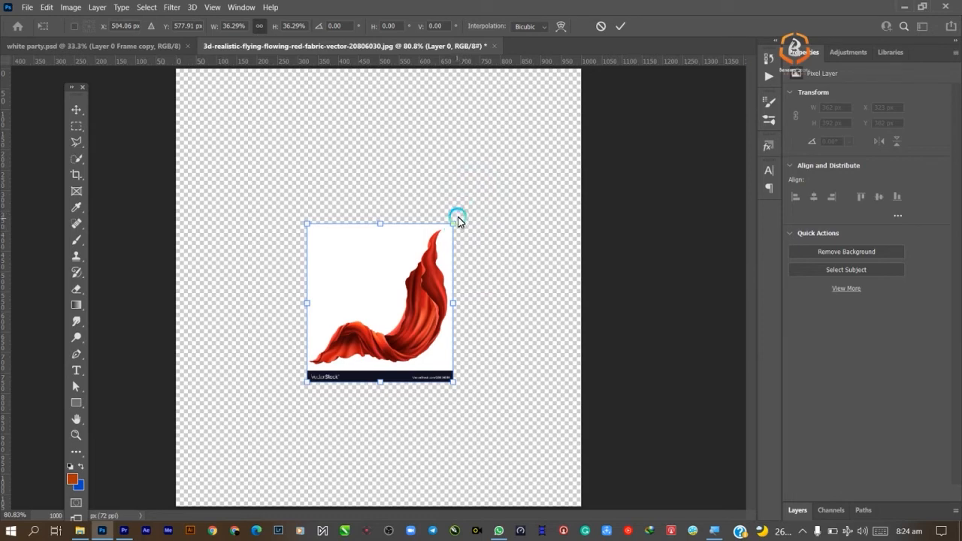
pyautogui.moveTo(463, 212); pyautogui.dragTo(470, 248)
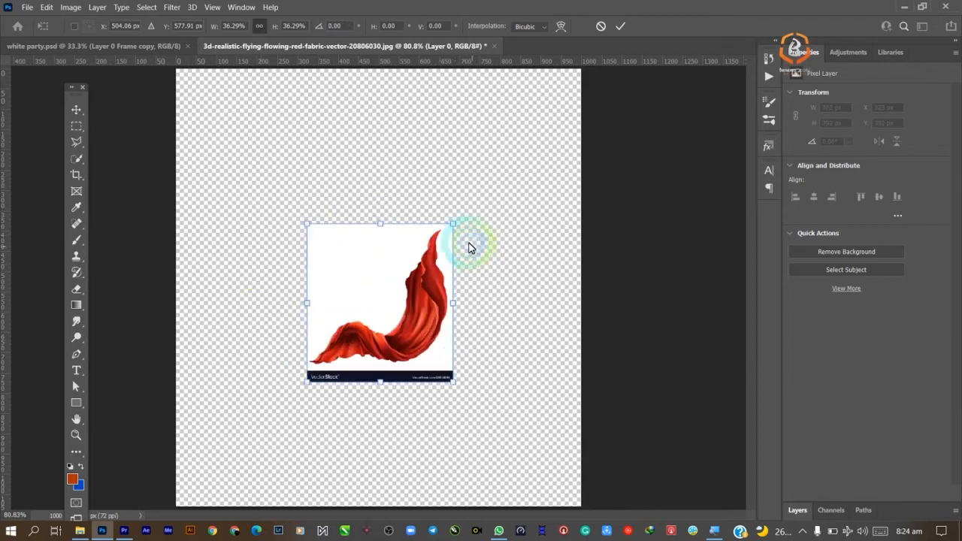
# - Reduce the fabric image proportionally to about 31% using the Scale transform
pyautogui.rightClick(370, 260)
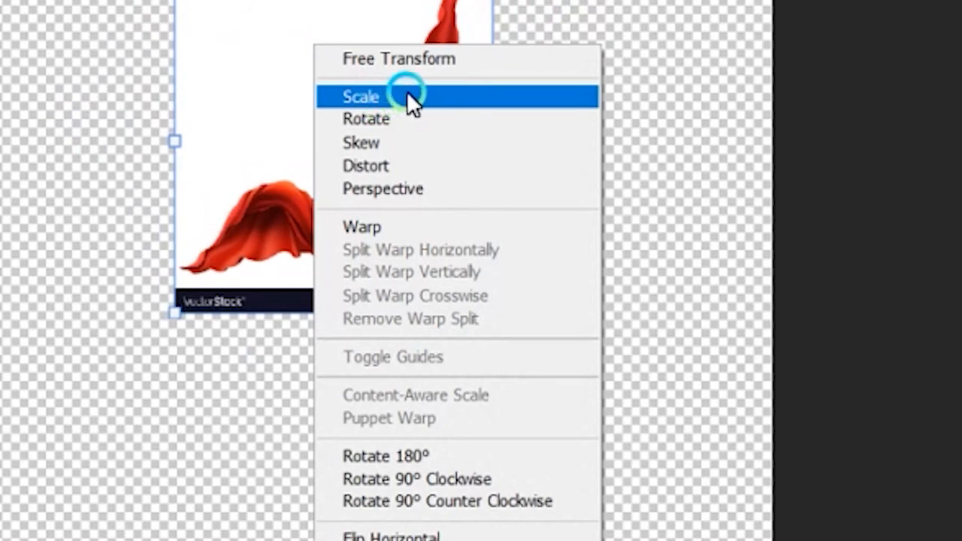
pyautogui.click(410, 98)
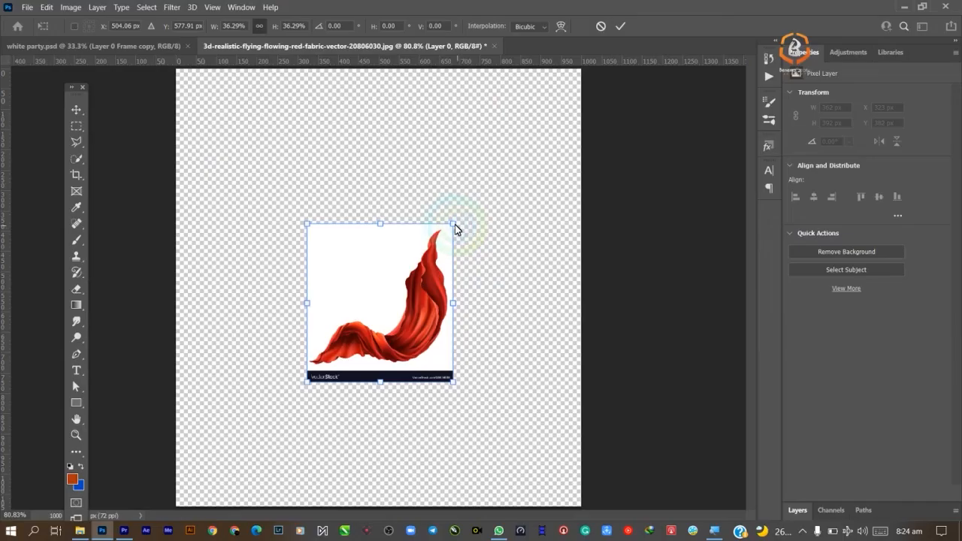
pyautogui.moveTo(455, 224); pyautogui.dragTo(419, 252)
# - Try skewing the image by shifting its upper edge sideways, and undo the skew
pyautogui.rightClick(392, 263)
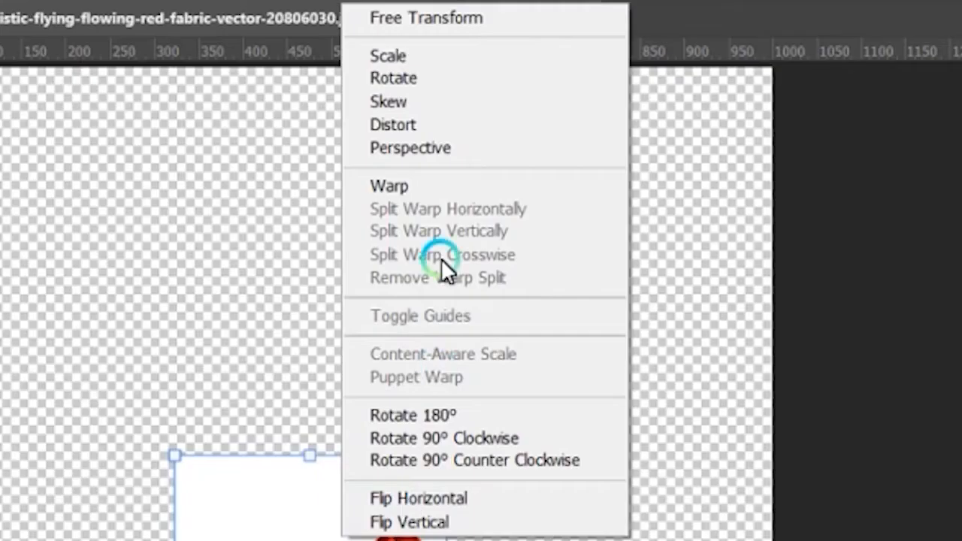
pyautogui.click(474, 102)
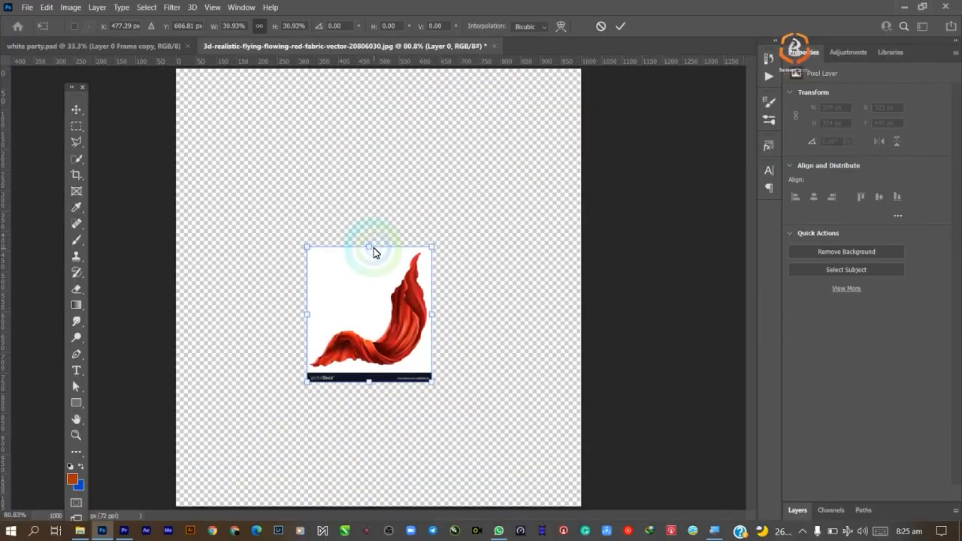
pyautogui.moveTo(374, 252); pyautogui.dragTo(437, 258)
pyautogui.hotkey('ctrl', 'z')
pyautogui.hotkey('ctrl', 'z')
# - Try the Distort transform by pulling three of the image's corners outward, and undo the distortions
pyautogui.rightClick(390, 281)
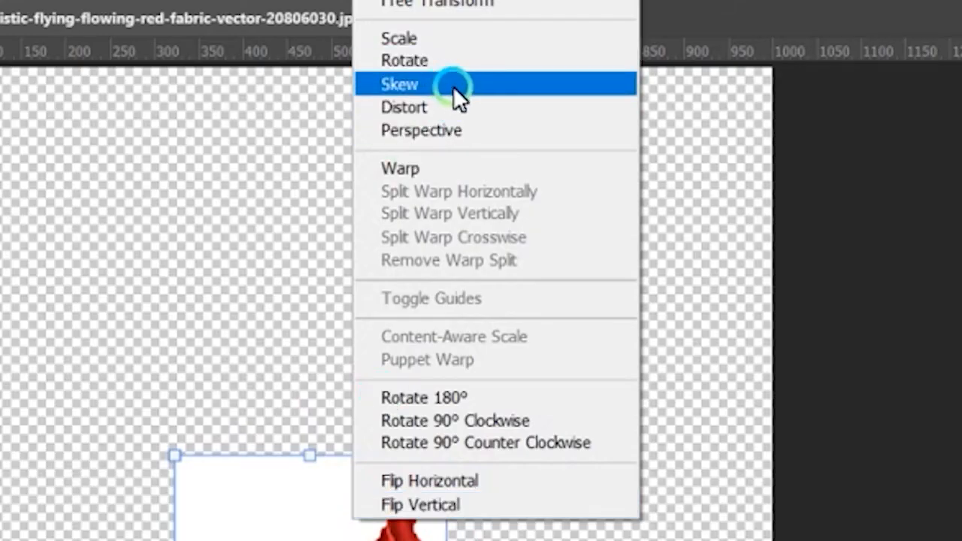
pyautogui.click(466, 106)
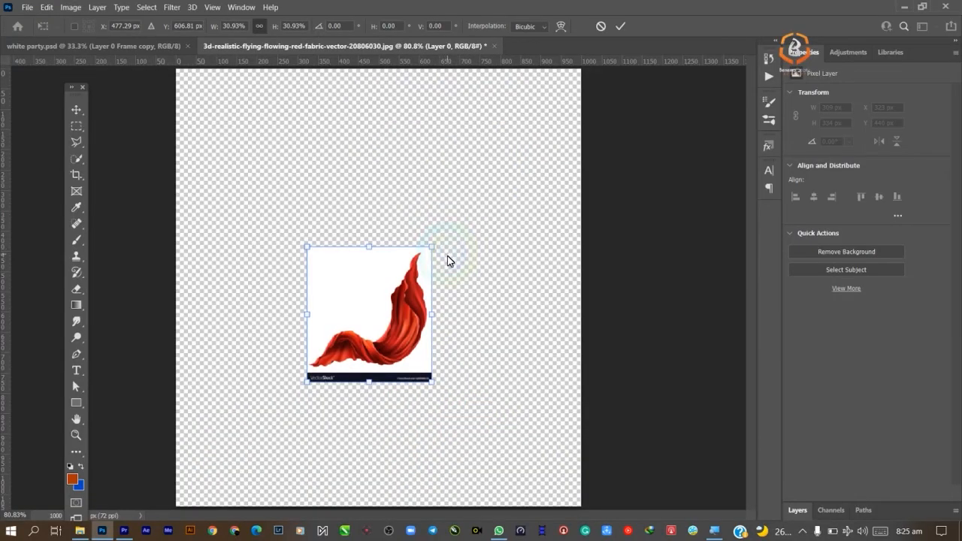
pyautogui.moveTo(431, 246); pyautogui.dragTo(502, 144)
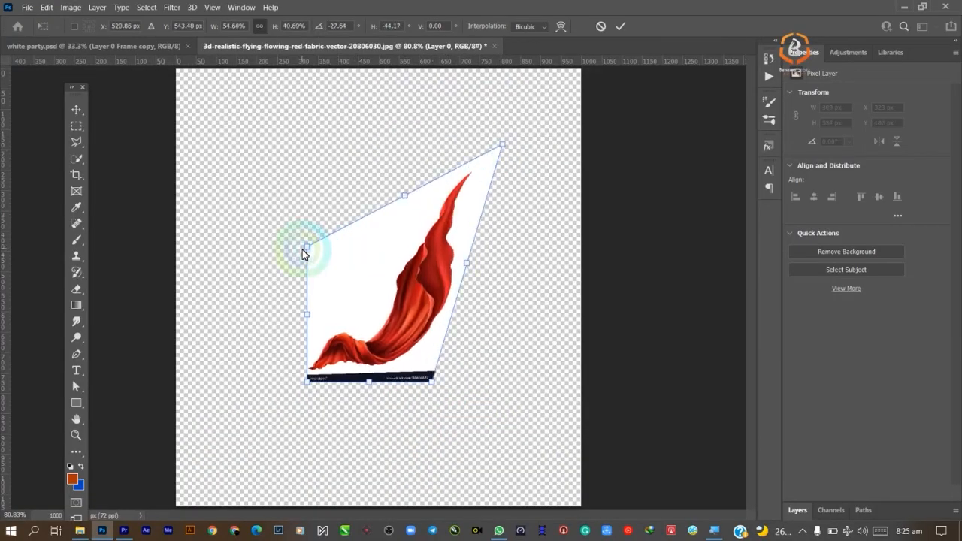
pyautogui.moveTo(304, 248); pyautogui.dragTo(243, 203)
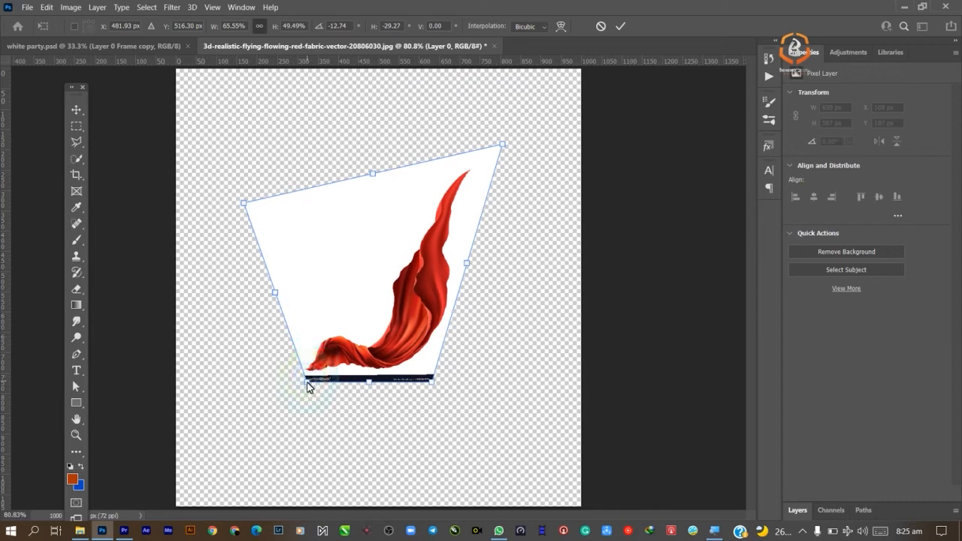
pyautogui.moveTo(307, 382); pyautogui.dragTo(240, 423)
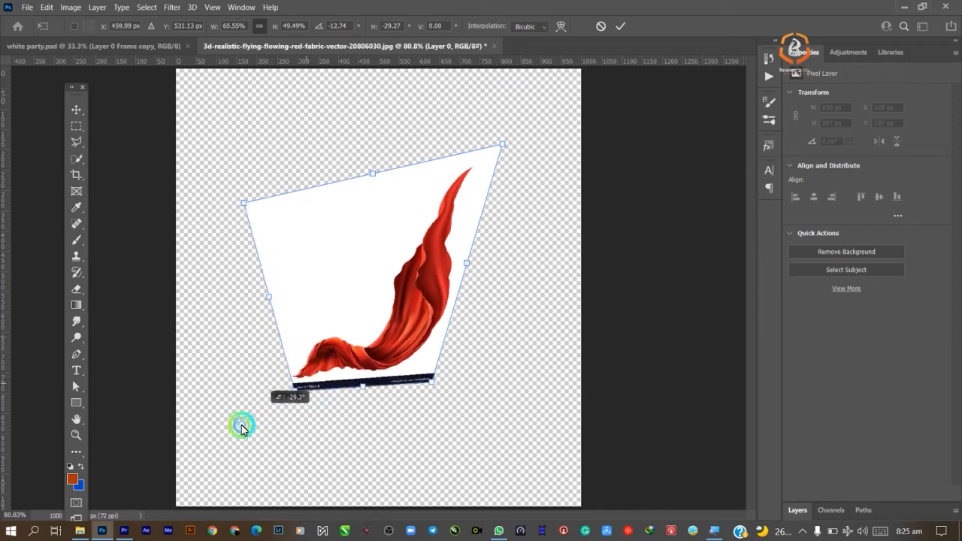
pyautogui.hotkey('ctrl', 'z')
pyautogui.hotkey('ctrl', 'z')
pyautogui.hotkey('ctrl', 'z')
# - Try the Perspective transform by pinching the image's upper corners and shifting a lower corner, undoing each change
pyautogui.rightClick(387, 267)
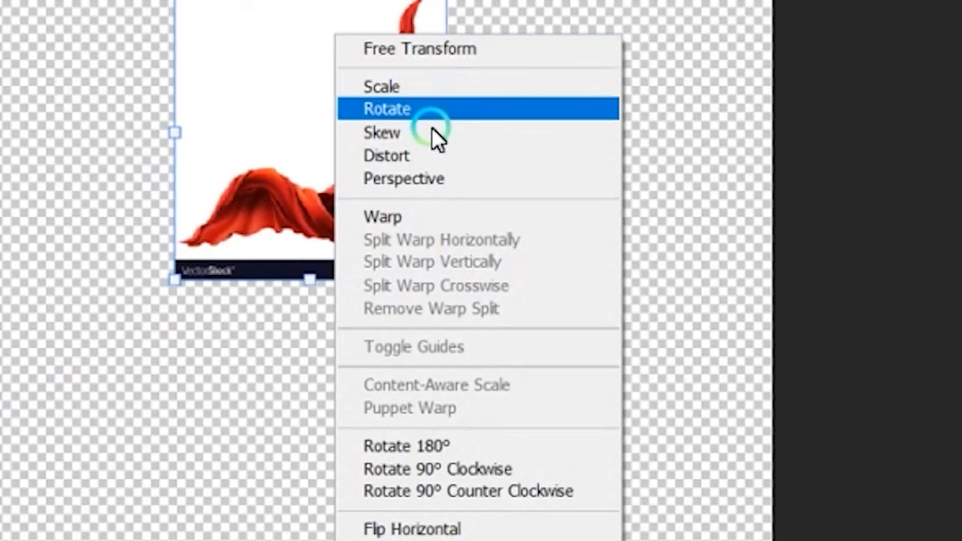
pyautogui.click(447, 179)
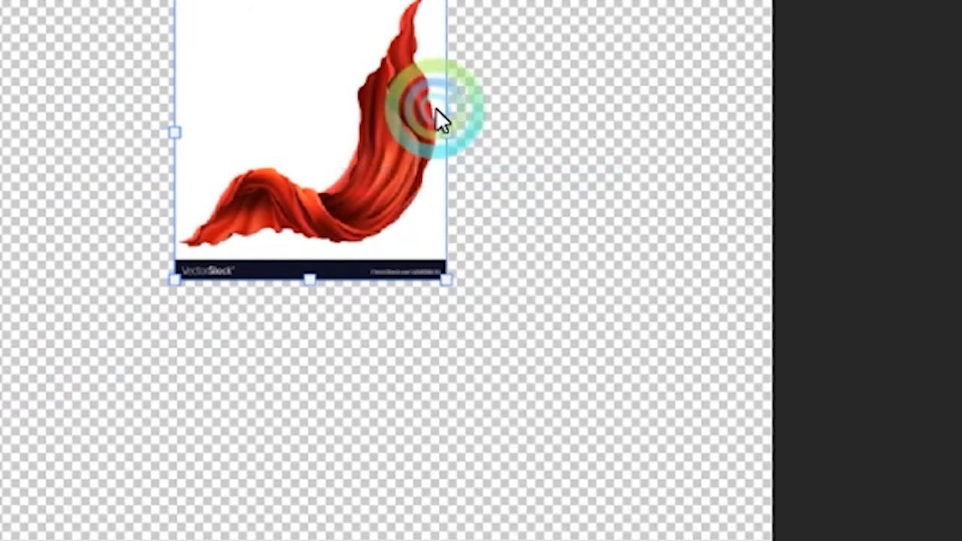
pyautogui.moveTo(432, 248); pyautogui.dragTo(379, 276)
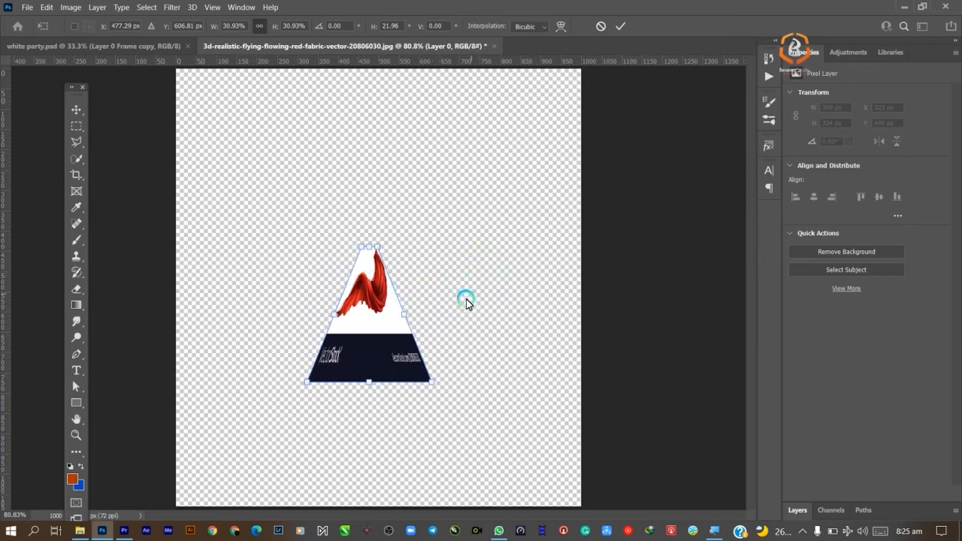
pyautogui.hotkey('ctrl', 'z')
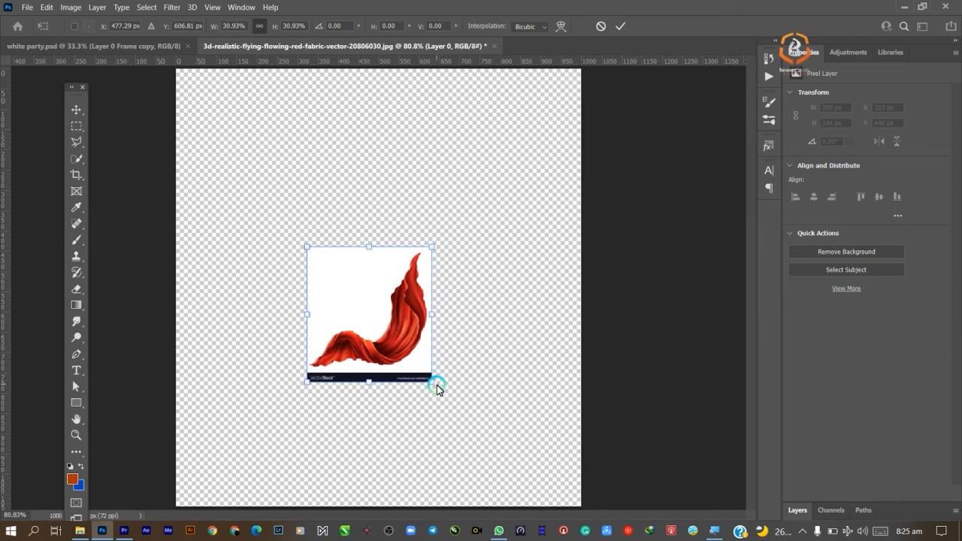
pyautogui.moveTo(434, 386); pyautogui.dragTo(457, 333)
pyautogui.hotkey('ctrl', 'z')
# - Try the Warp transform by bending the image's right side outward and pulling points inside the fabric, and undo the warps
pyautogui.rightClick(369, 281)
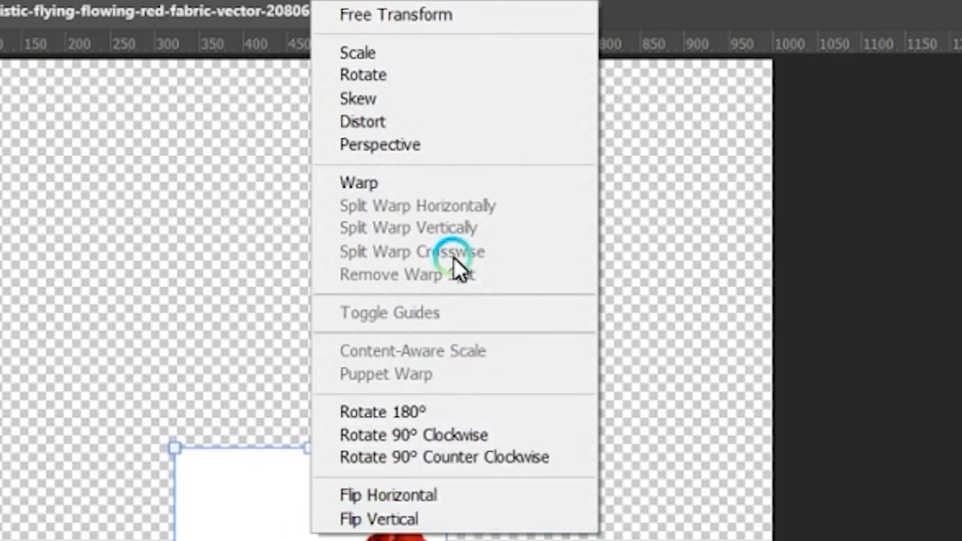
pyautogui.click(425, 184)
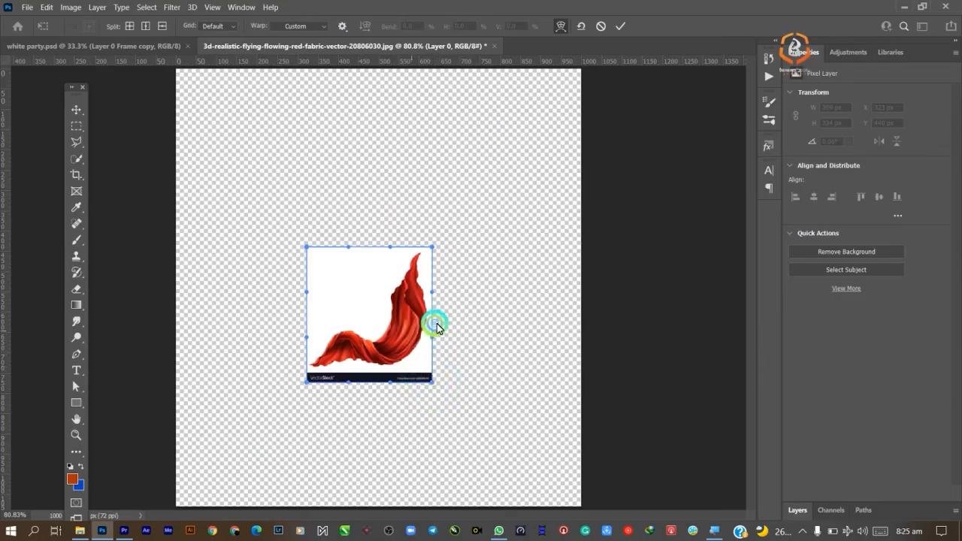
pyautogui.moveTo(436, 323); pyautogui.dragTo(438, 295)
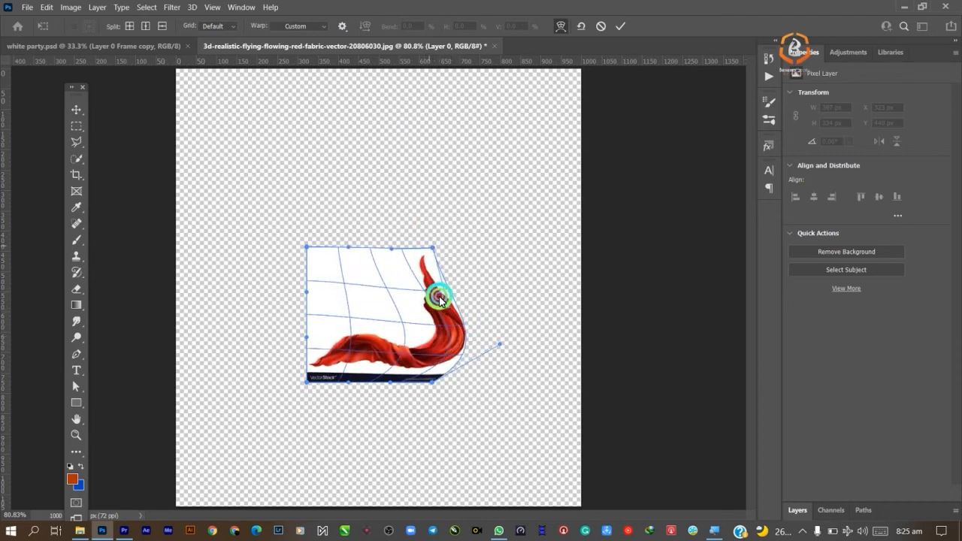
pyautogui.moveTo(365, 349); pyautogui.dragTo(376, 315)
pyautogui.moveTo(395, 350); pyautogui.dragTo(429, 346)
# - Try rotating the fabric image 90° clockwise and 90° counter clockwise, undoing each rotation
pyautogui.rightClick(382, 293)
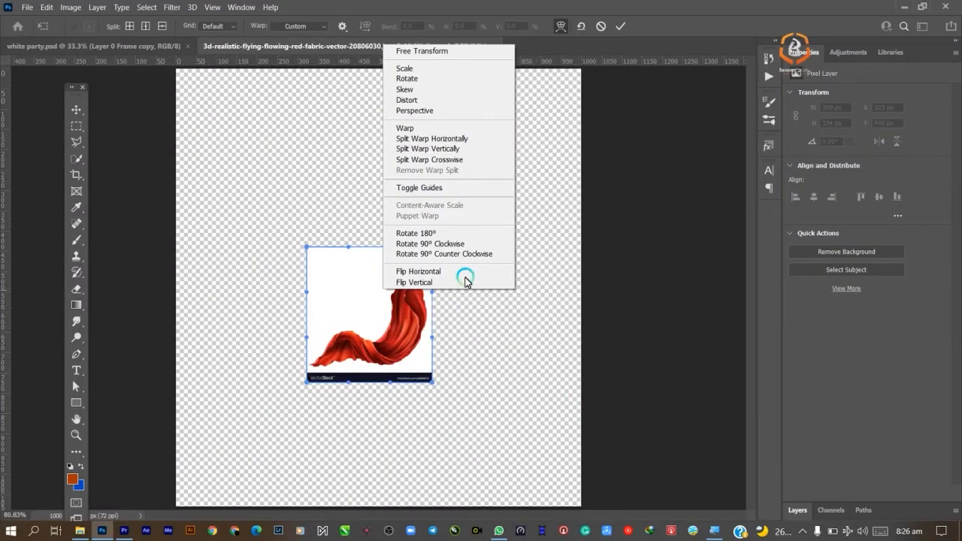
pyautogui.click(461, 245)
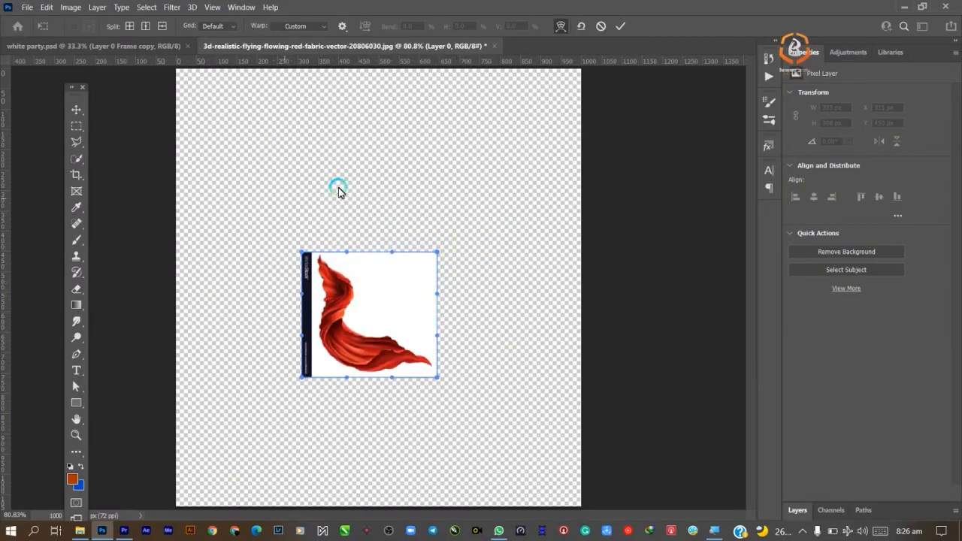
pyautogui.hotkey('ctrl', 'z')
pyautogui.rightClick(368, 292)
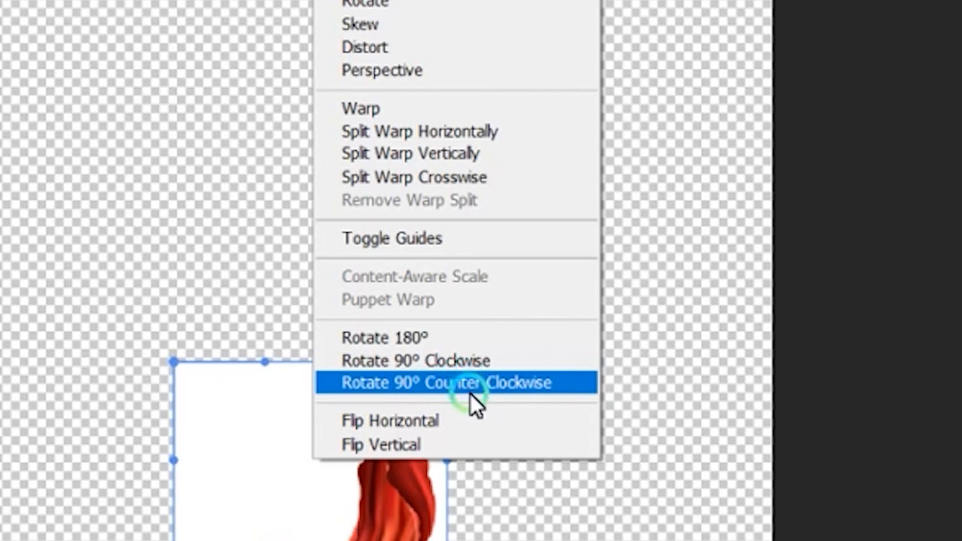
pyautogui.click(465, 383)
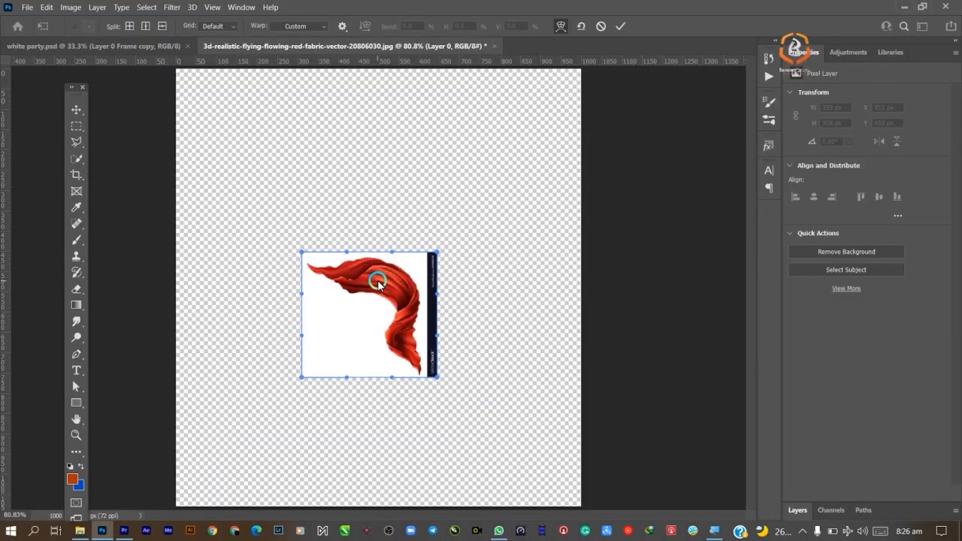
pyautogui.hotkey('ctrl', 'z')
# - Try flipping the fabric image horizontally and vertically, undoing each flip
pyautogui.rightClick(382, 299)
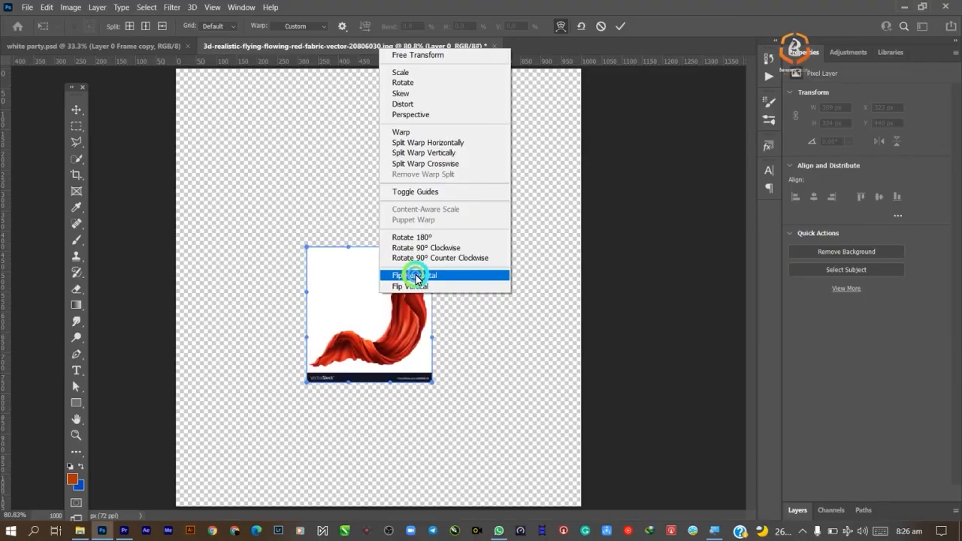
pyautogui.click(415, 277)
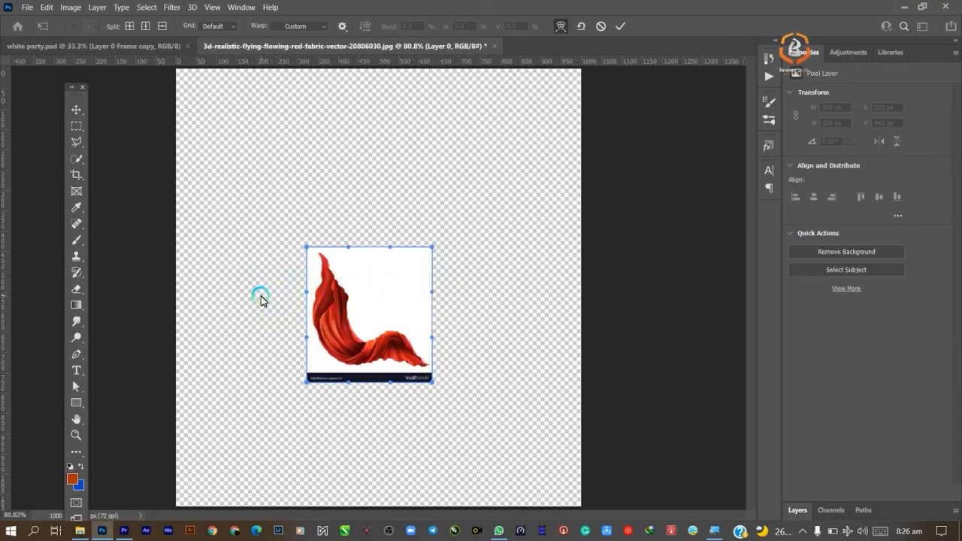
pyautogui.rightClick(398, 294)
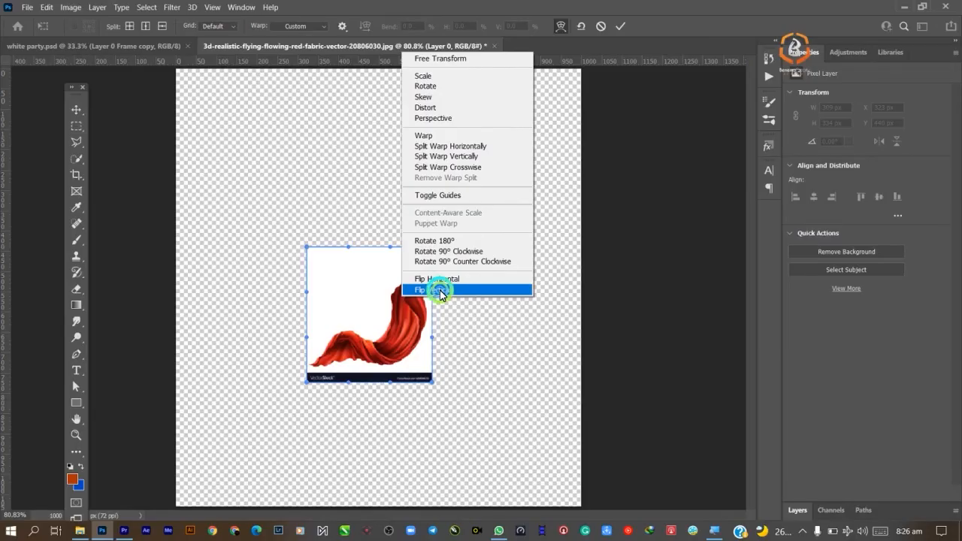
pyautogui.click(440, 291)
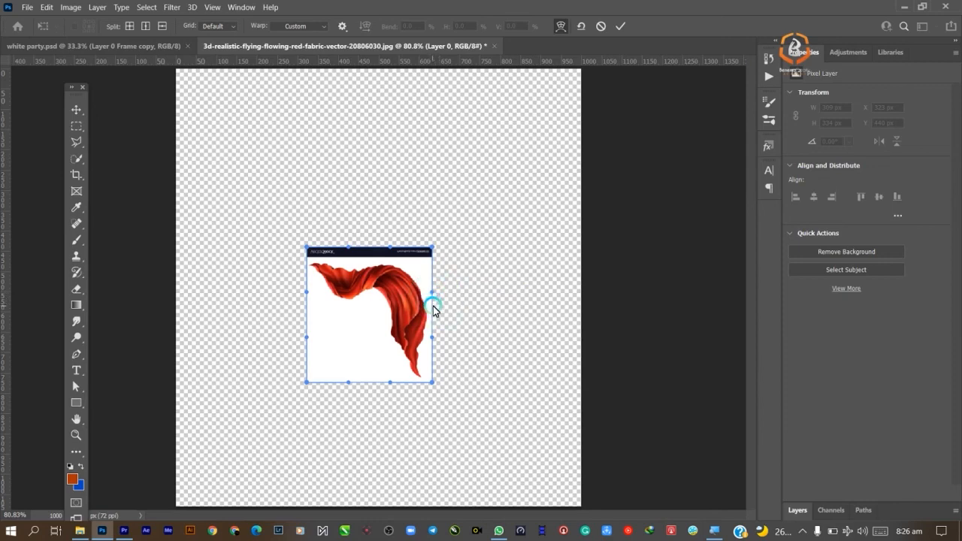
pyautogui.hotkey('ctrl', 'z')
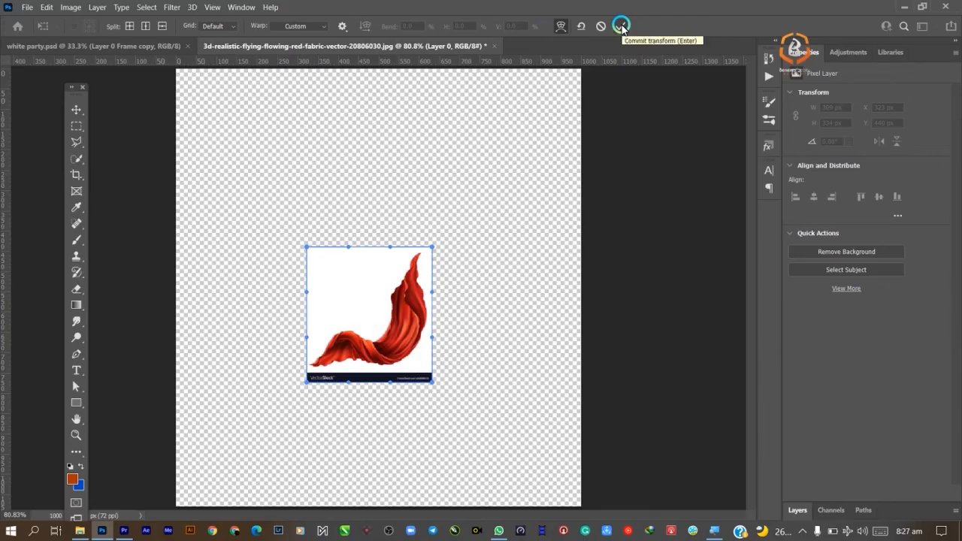
# - Commit the fabric image's transform, and undo the committed transform
pyautogui.click(619, 26)
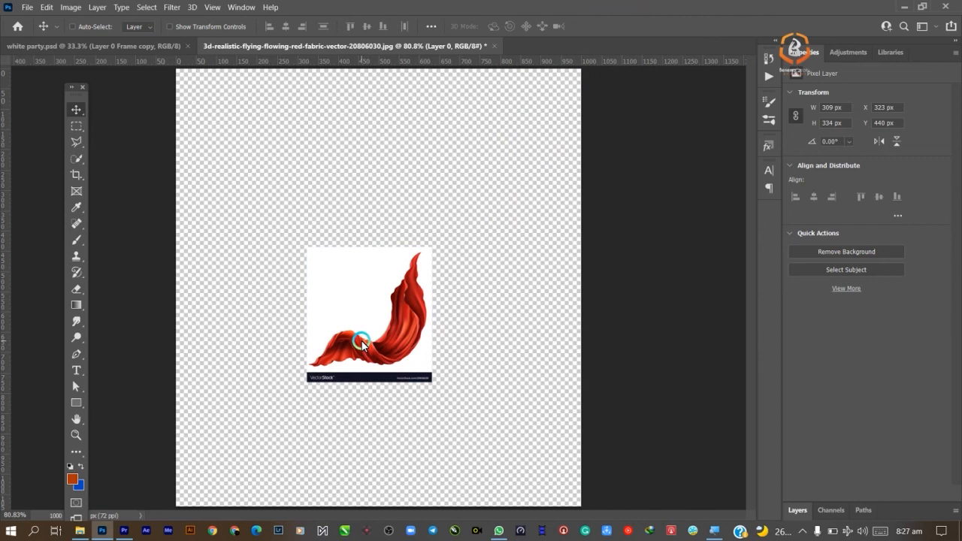
pyautogui.press('ctrl')
pyautogui.click(863, 531)
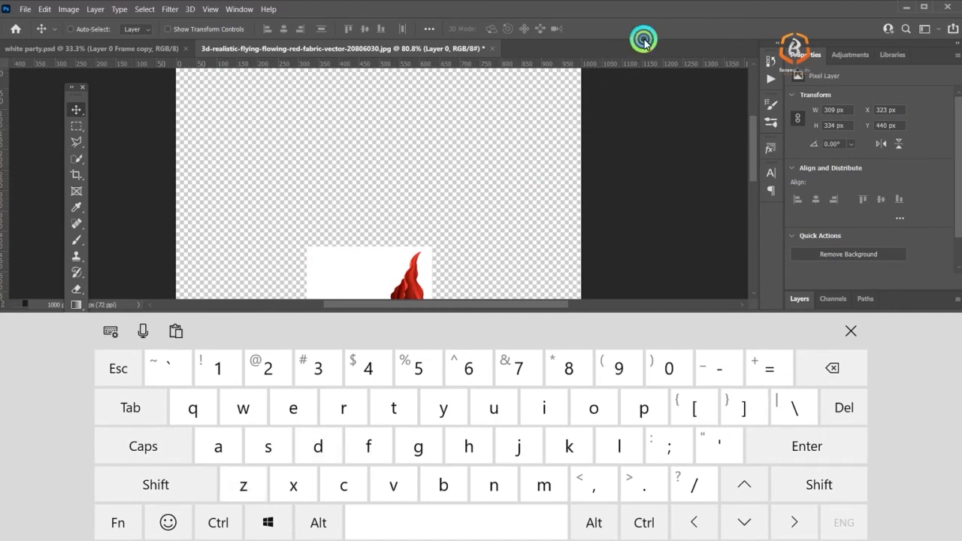
pyautogui.click(851, 333)
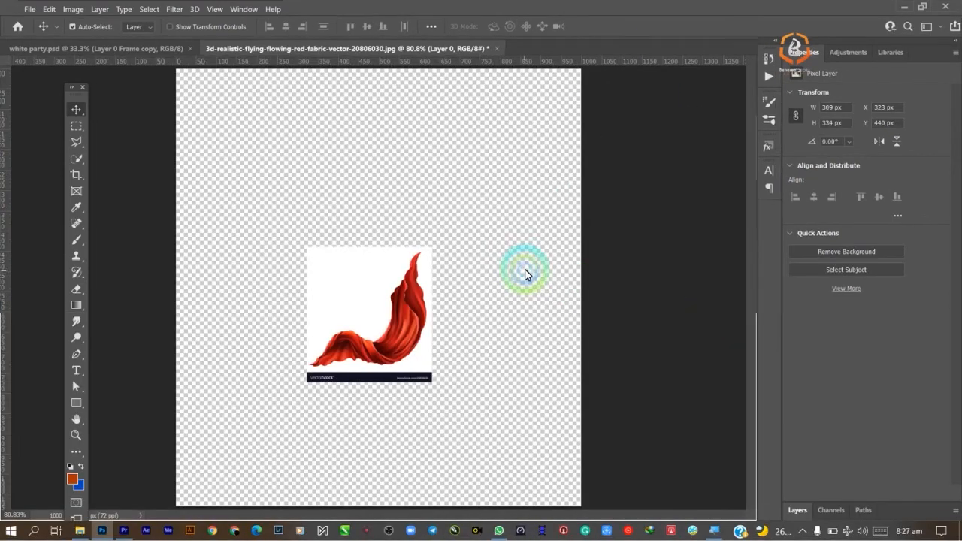
pyautogui.hotkey('ctrl', 'z')
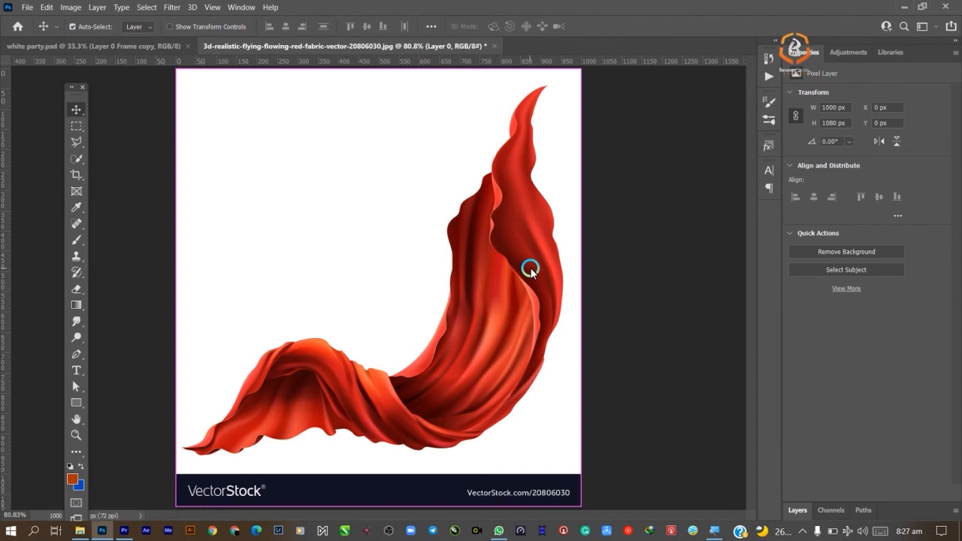